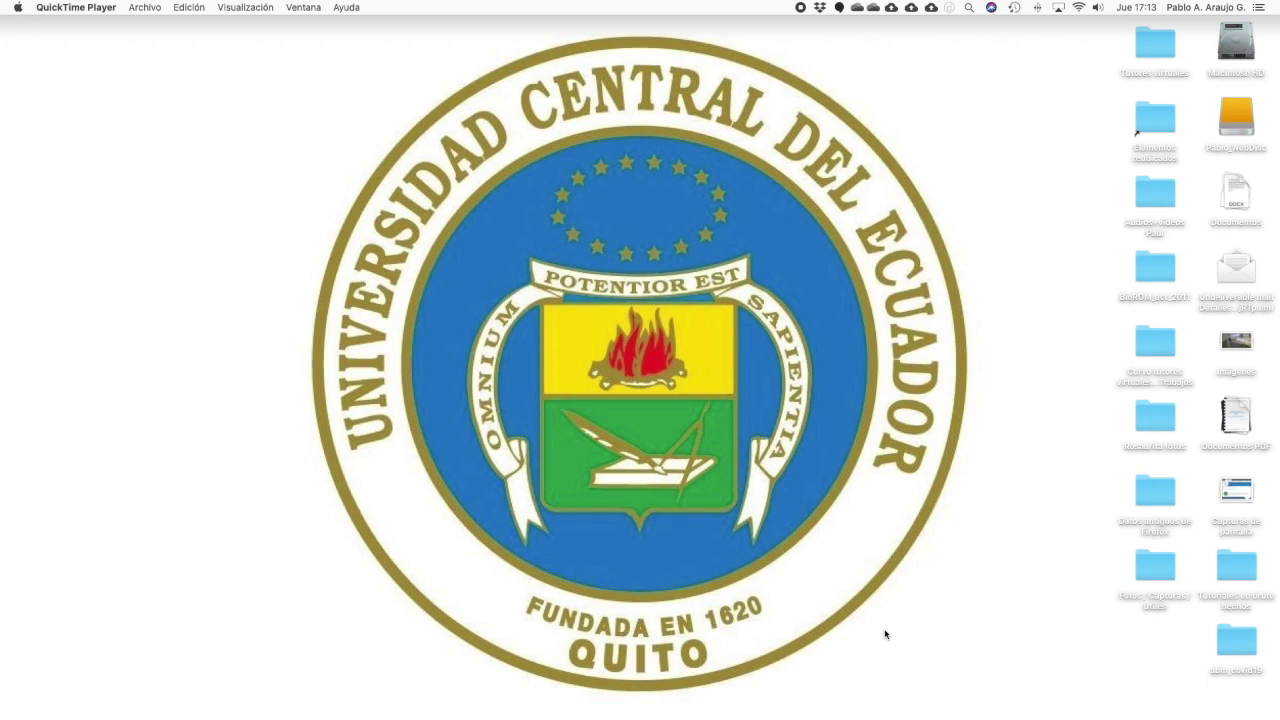
# Step: Switch to the Safari window and open the site uvirtual.uce.edu.ec
pyautogui.moveTo(1125, 712)
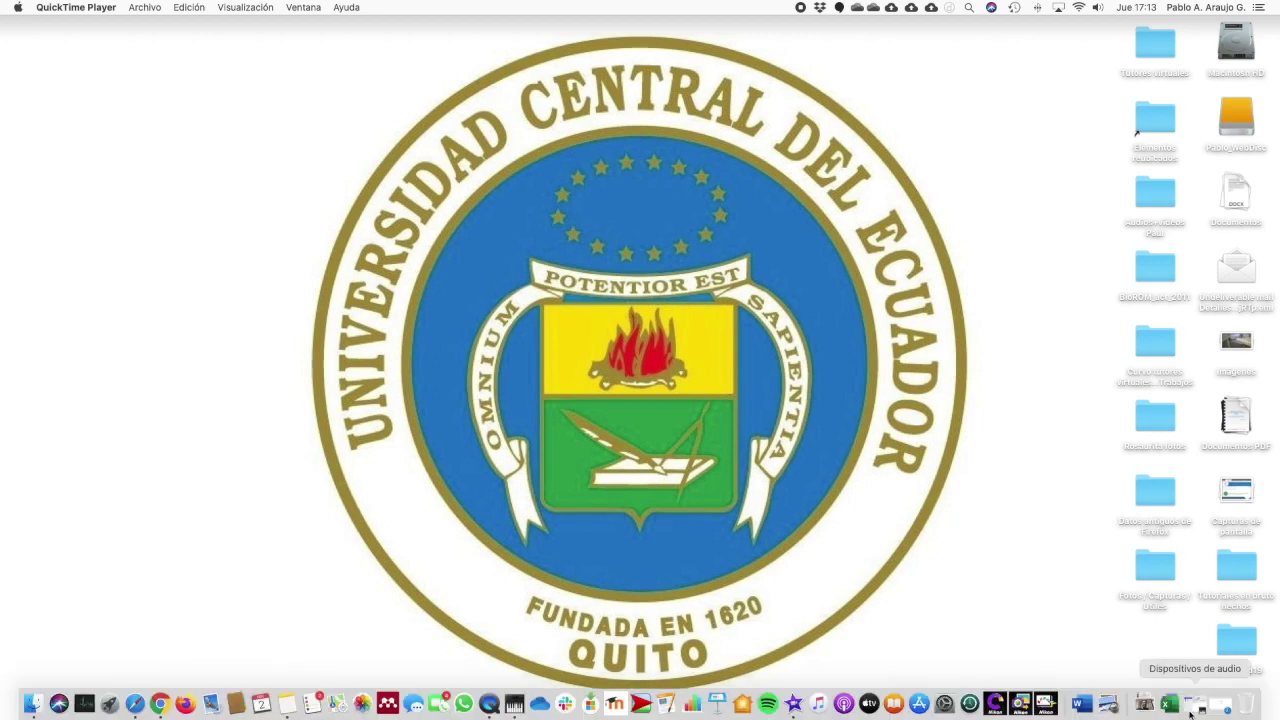
pyautogui.click(1224, 708)
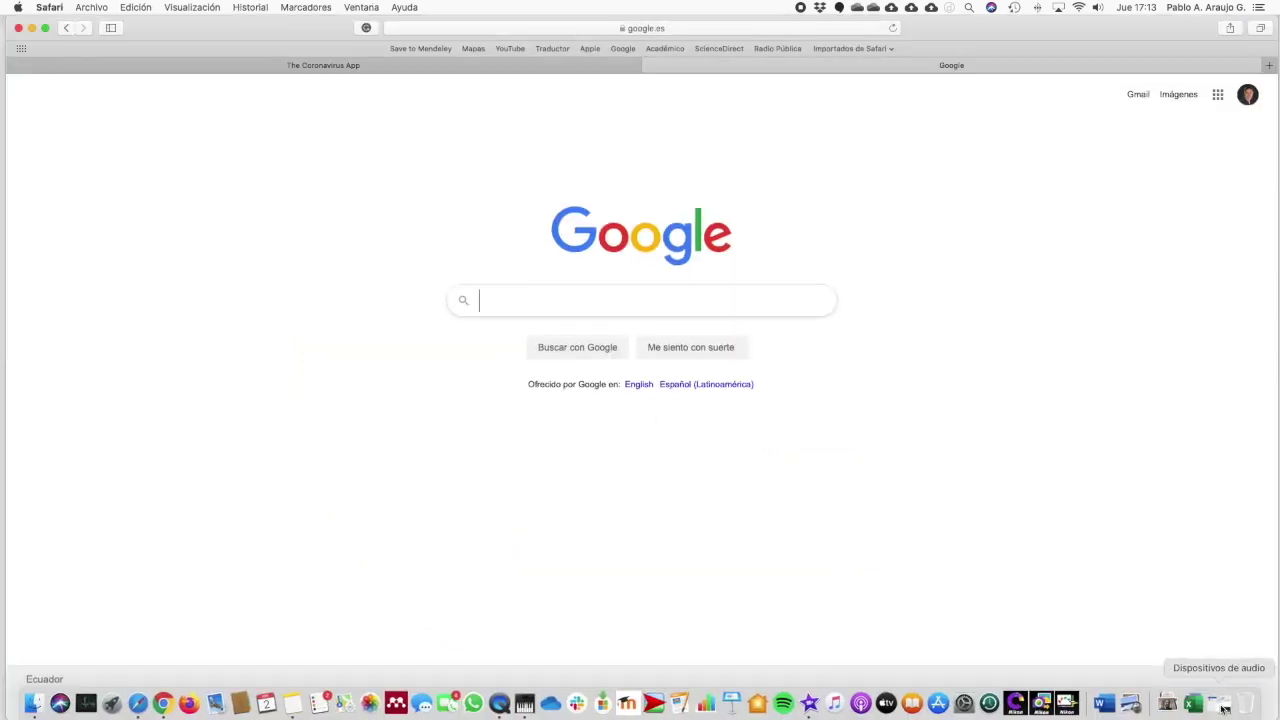
pyautogui.click(677, 31)
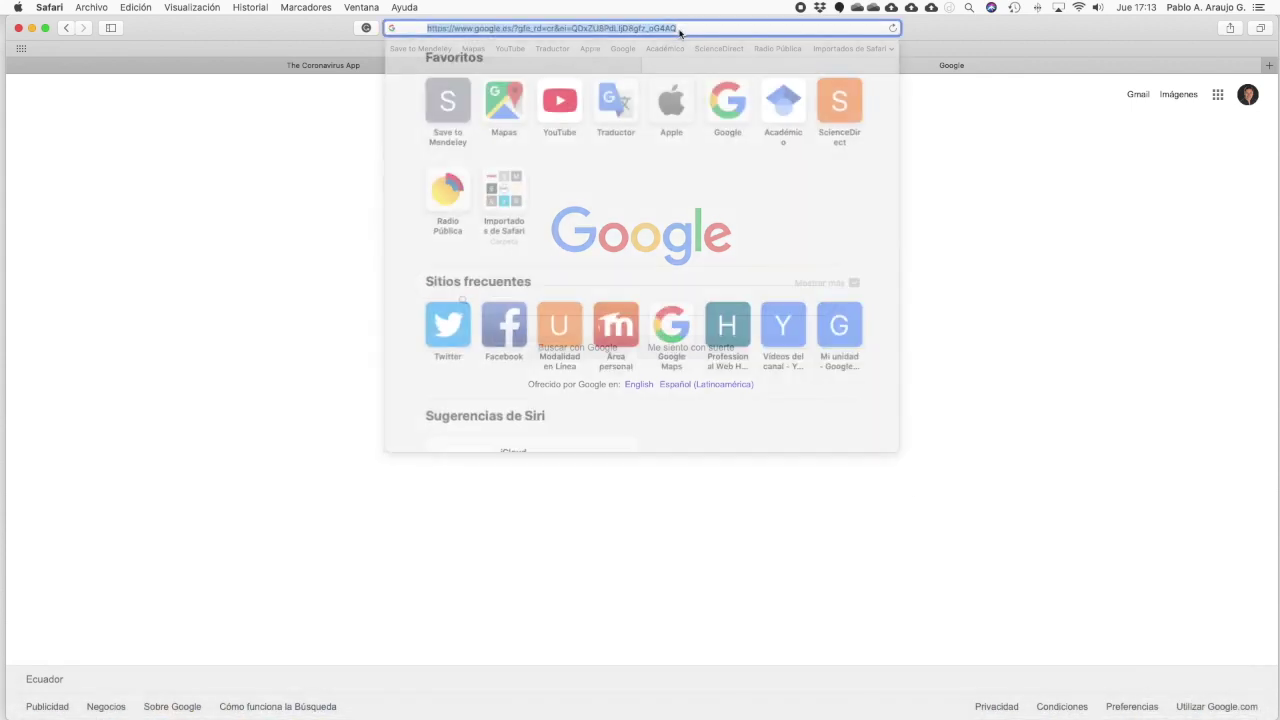
pyautogui.write('uvi')
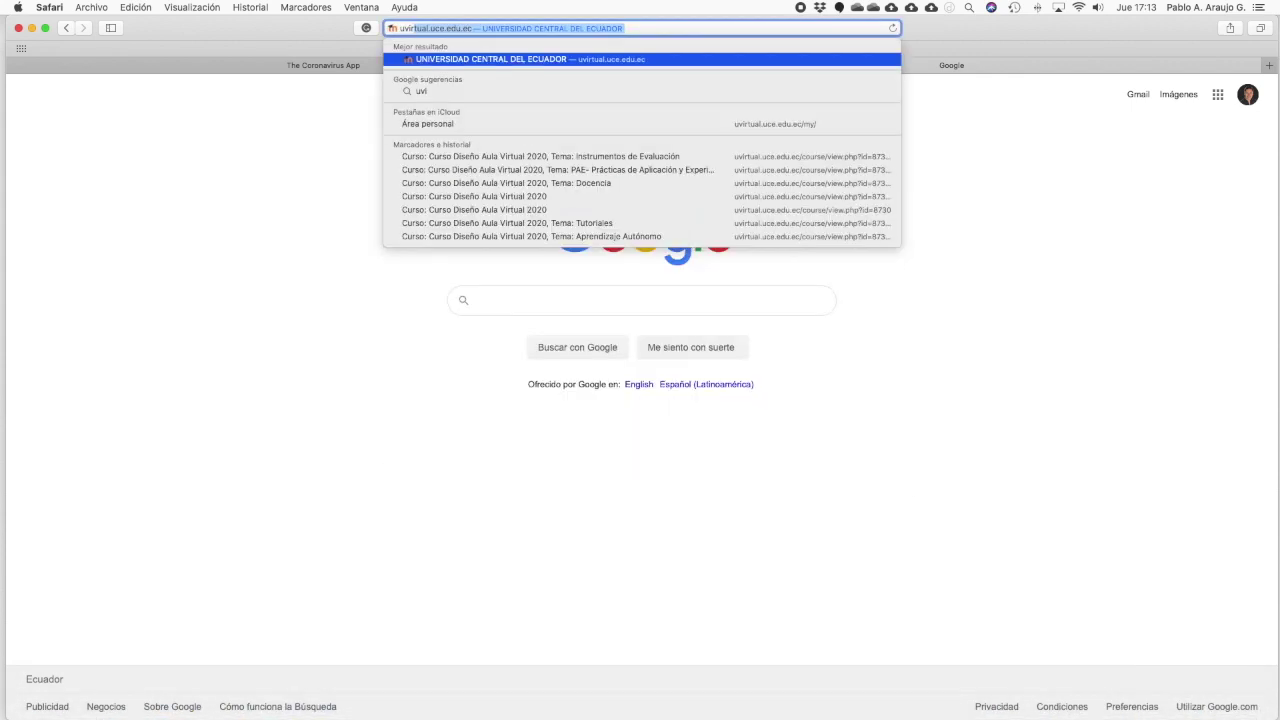
pyautogui.write('rtual.uc')
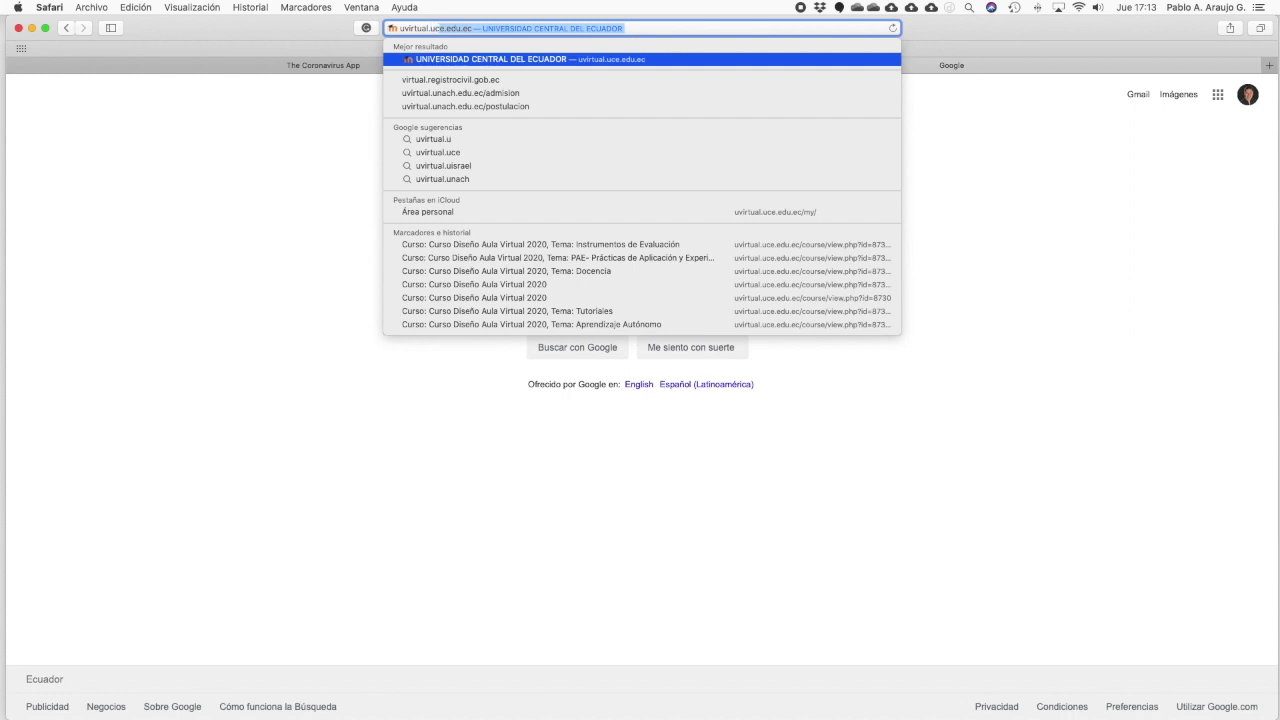
pyautogui.write('e.edu.ec')
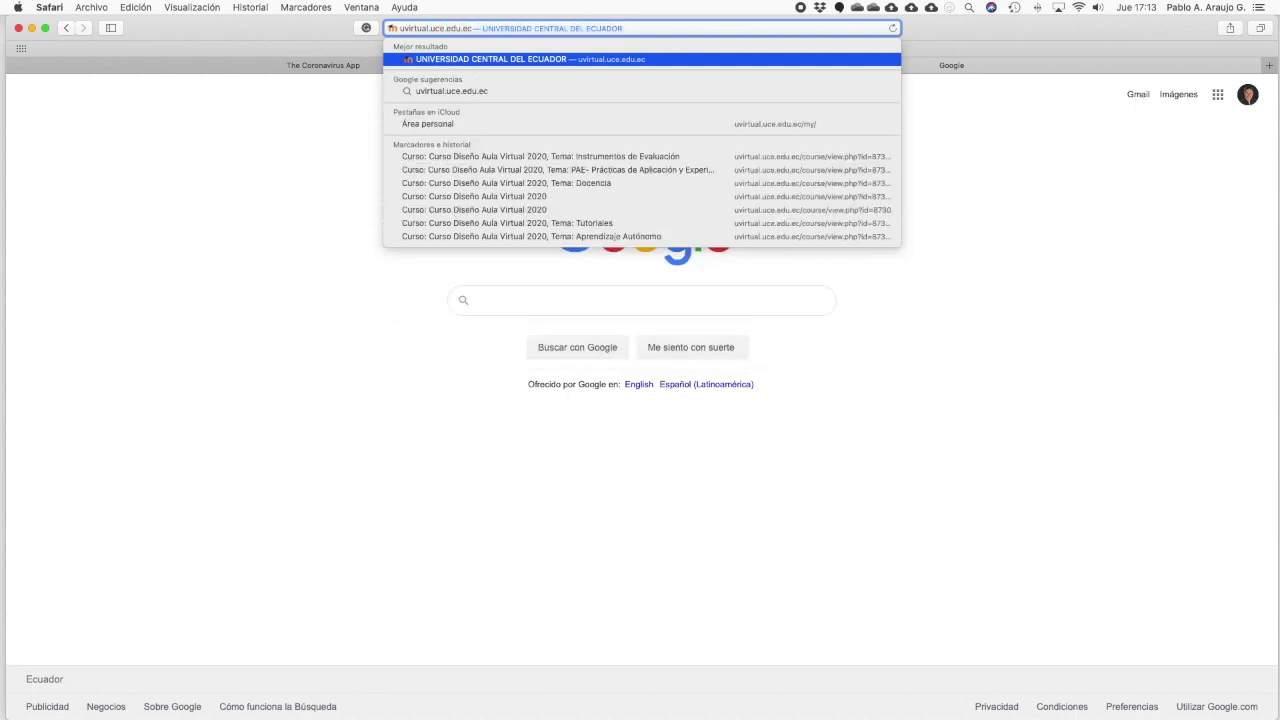
pyautogui.press('Return')
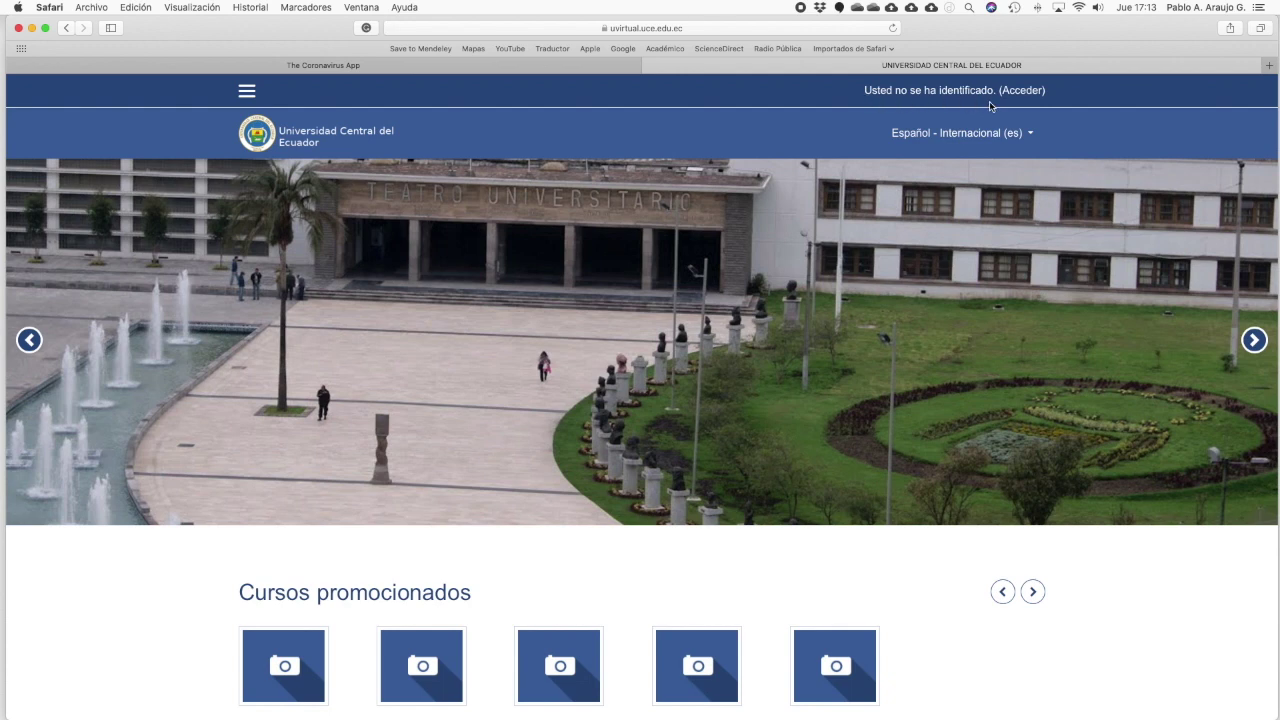
# Step: Log in to the virtual campus, filling the username and password fields with the saved credentials for this site
pyautogui.click(1022, 95)
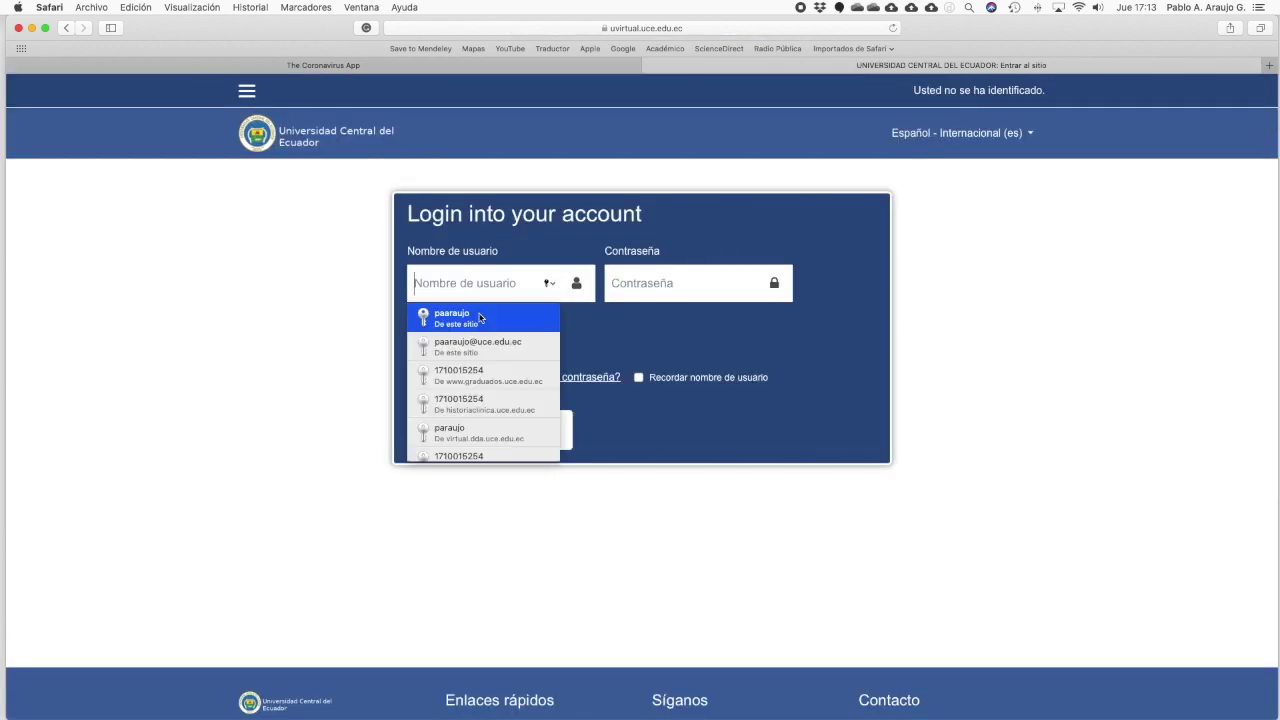
pyautogui.click(479, 317)
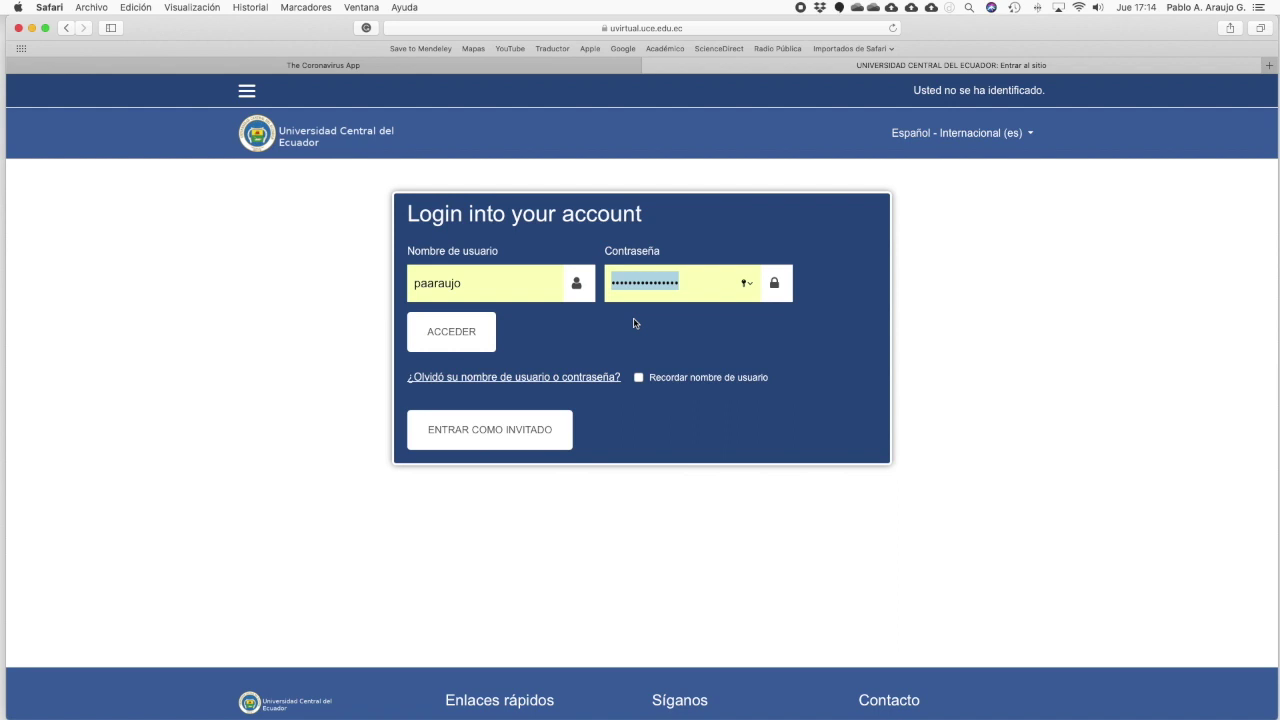
pyautogui.click(488, 336)
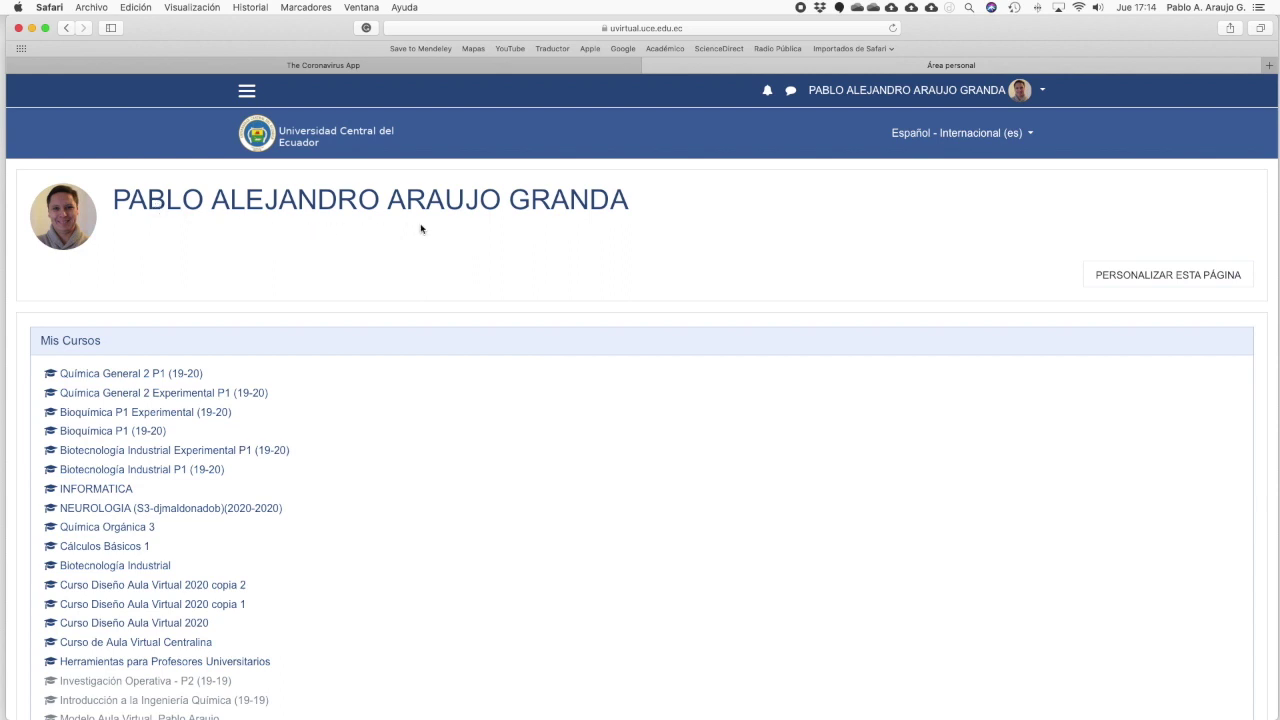
# Step: Open the course Curso Diseño Aula Virtual 2020 from Mis Cursos and start editing its settings (Editar ajustes)
pyautogui.scroll(-3, 470, 419)
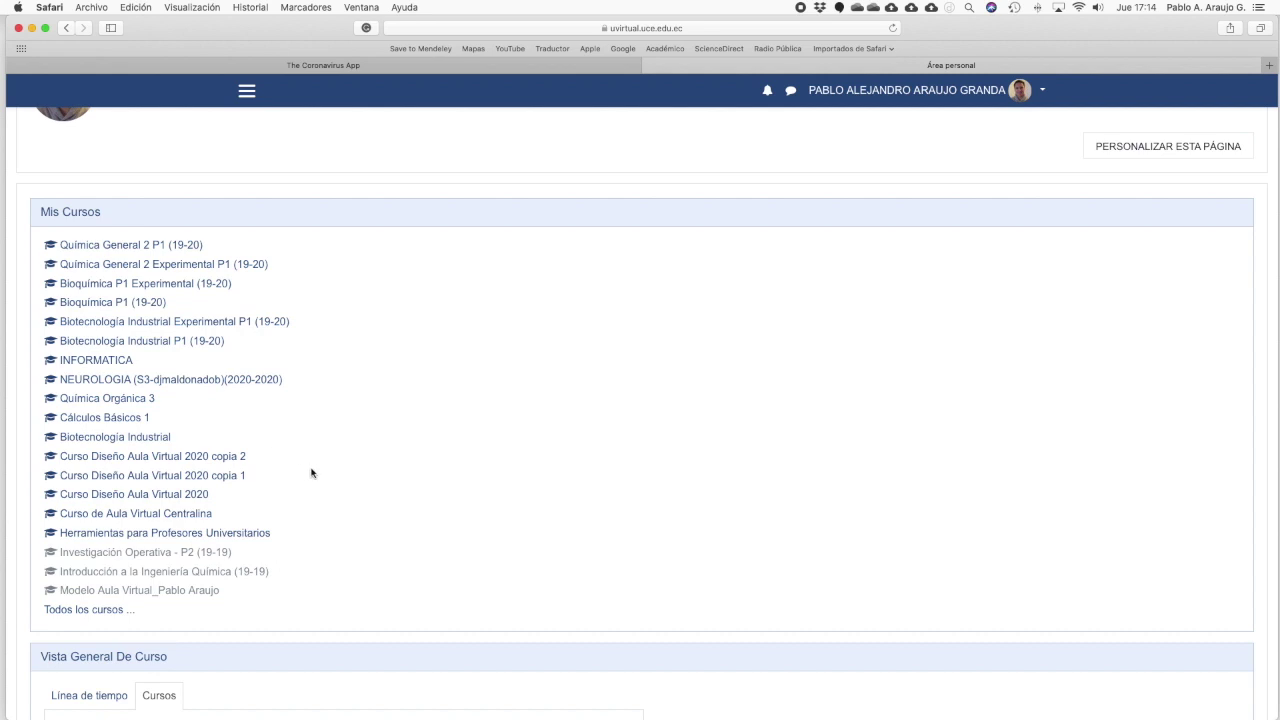
pyautogui.click(163, 494)
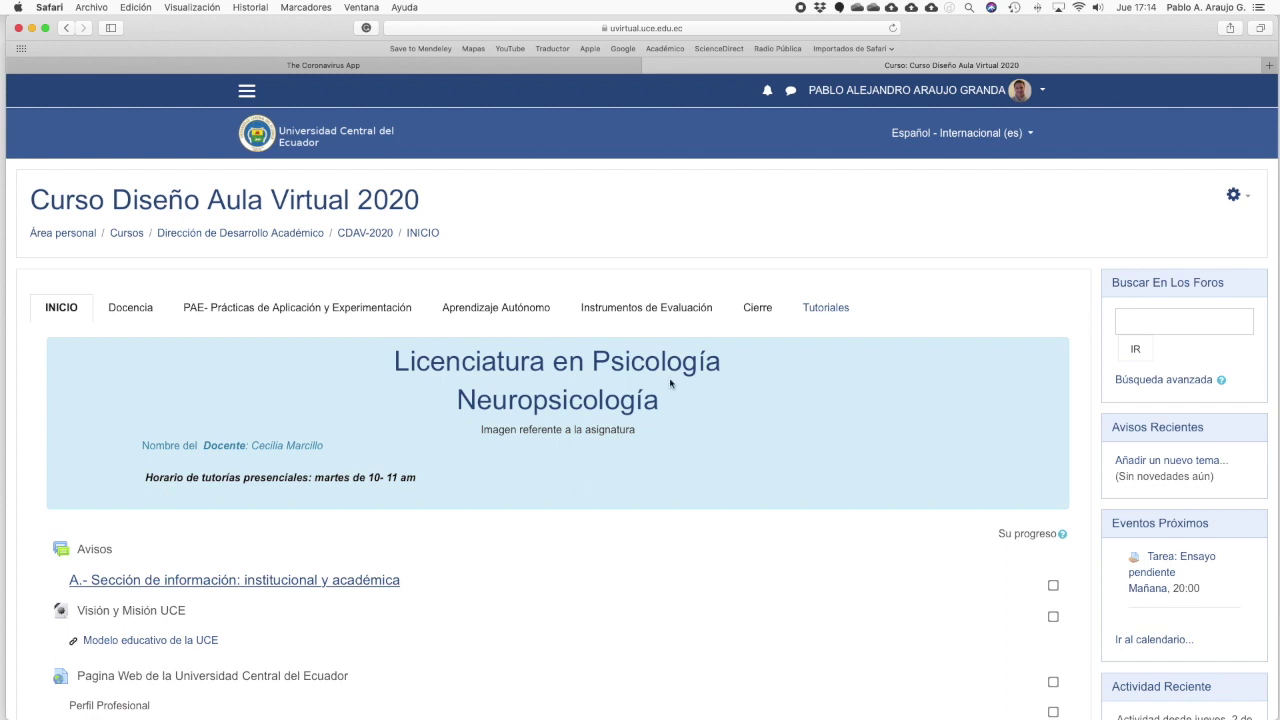
pyautogui.click(1234, 197)
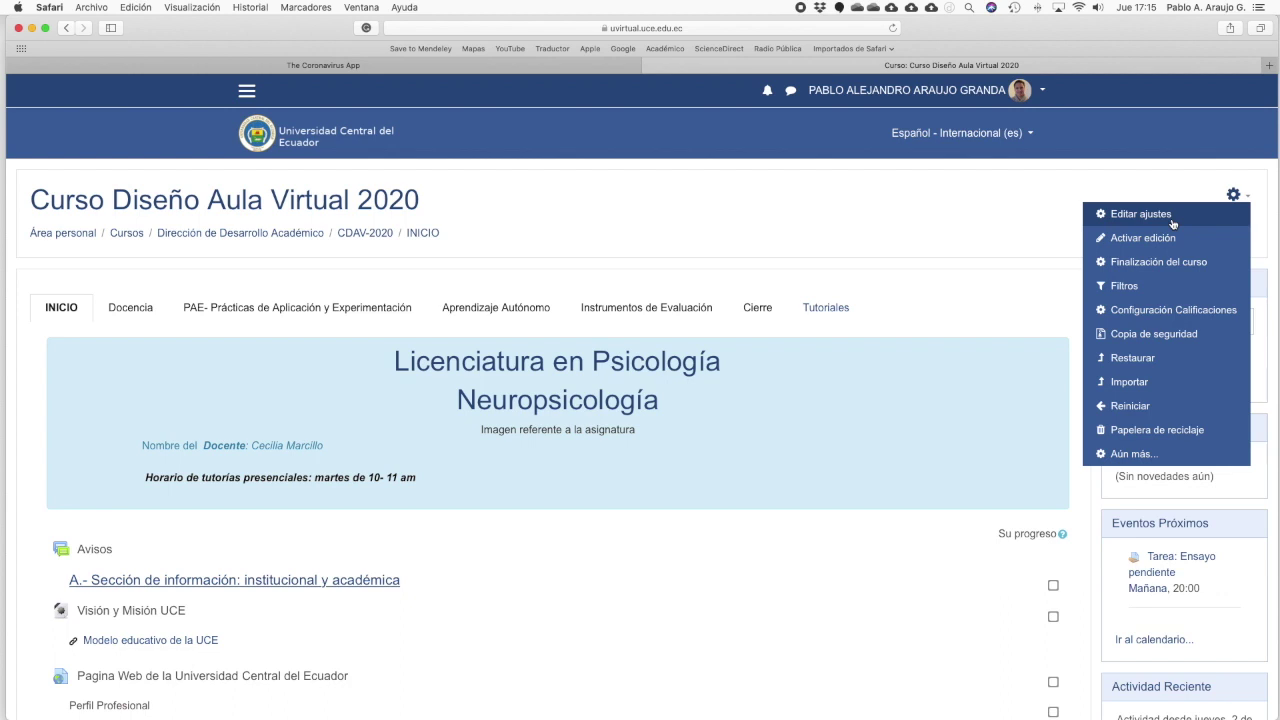
pyautogui.click(1172, 220)
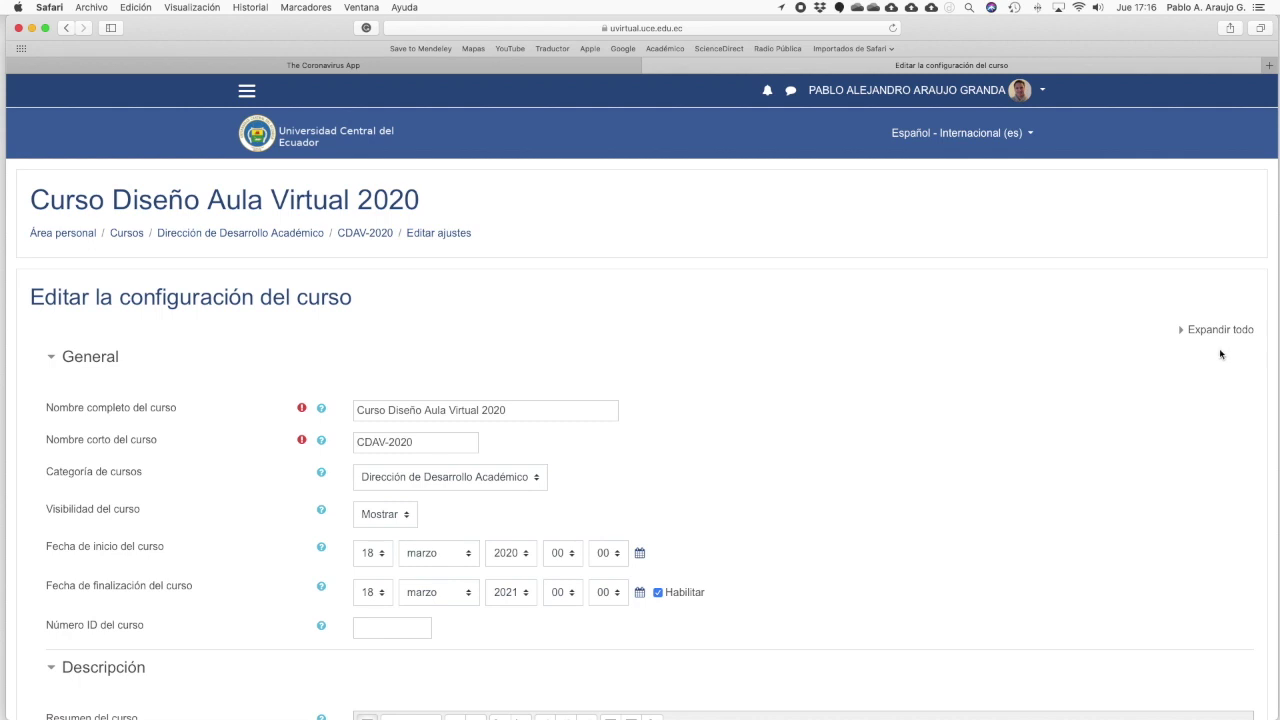
# Step: Expand all sections of the course configuration and disable the course end date (Fecha de finalización del curso)
pyautogui.click(1190, 331)
pyautogui.click(659, 596)
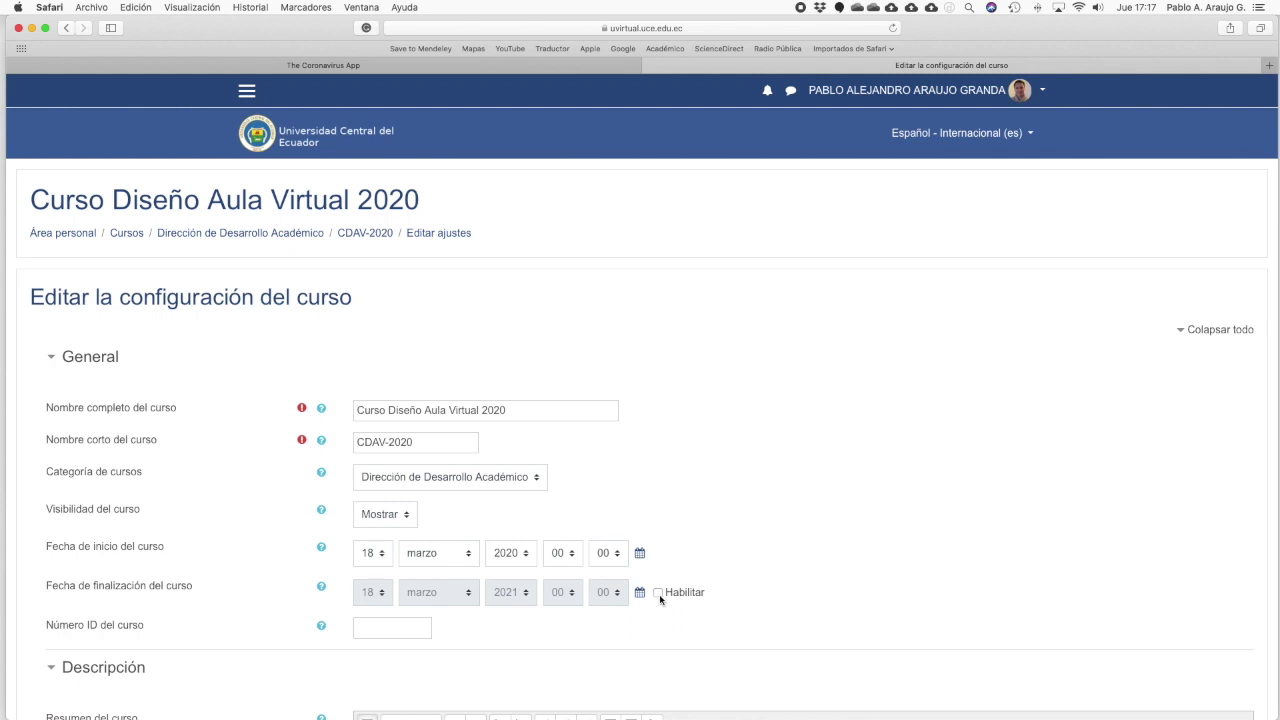
# Step: Look over the course description section and choose Temas en pestañas as the course format
pyautogui.scroll(-8, 660, 600)
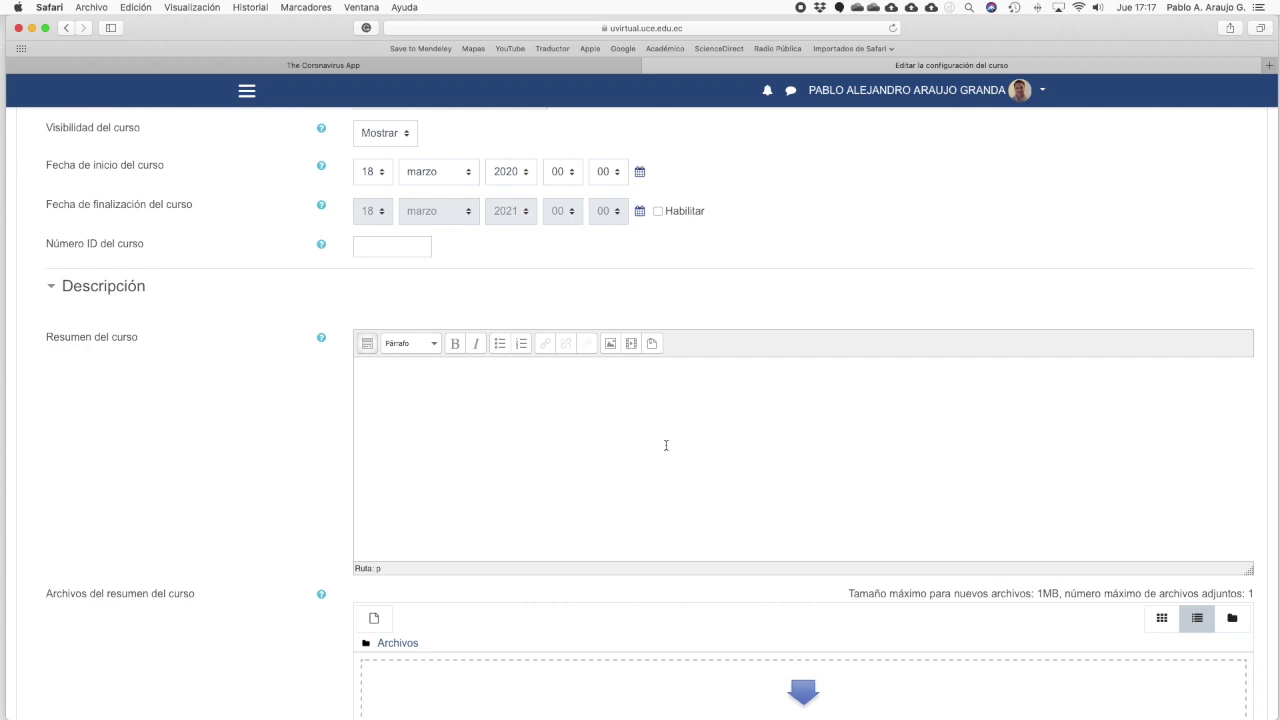
pyautogui.scroll(-5, 666, 445)
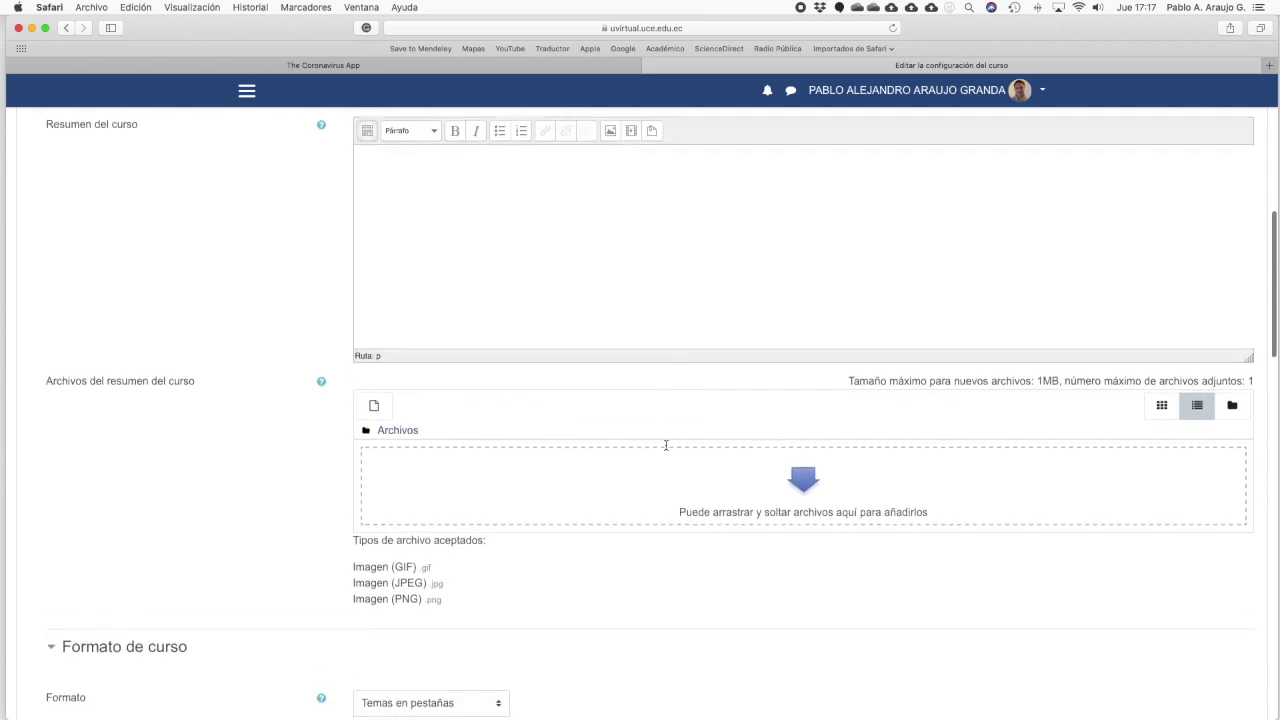
pyautogui.scroll(-1, 666, 448)
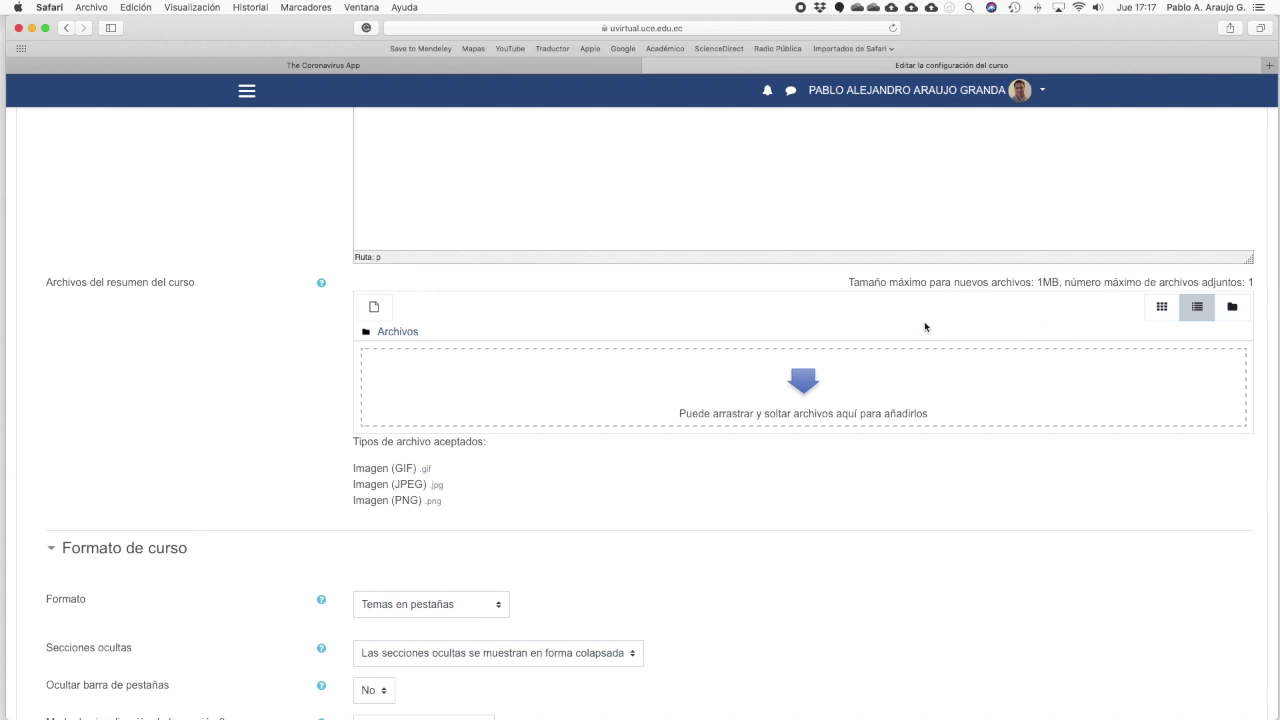
pyautogui.scroll(2, 609, 402)
pyautogui.scroll(2, 609, 402)
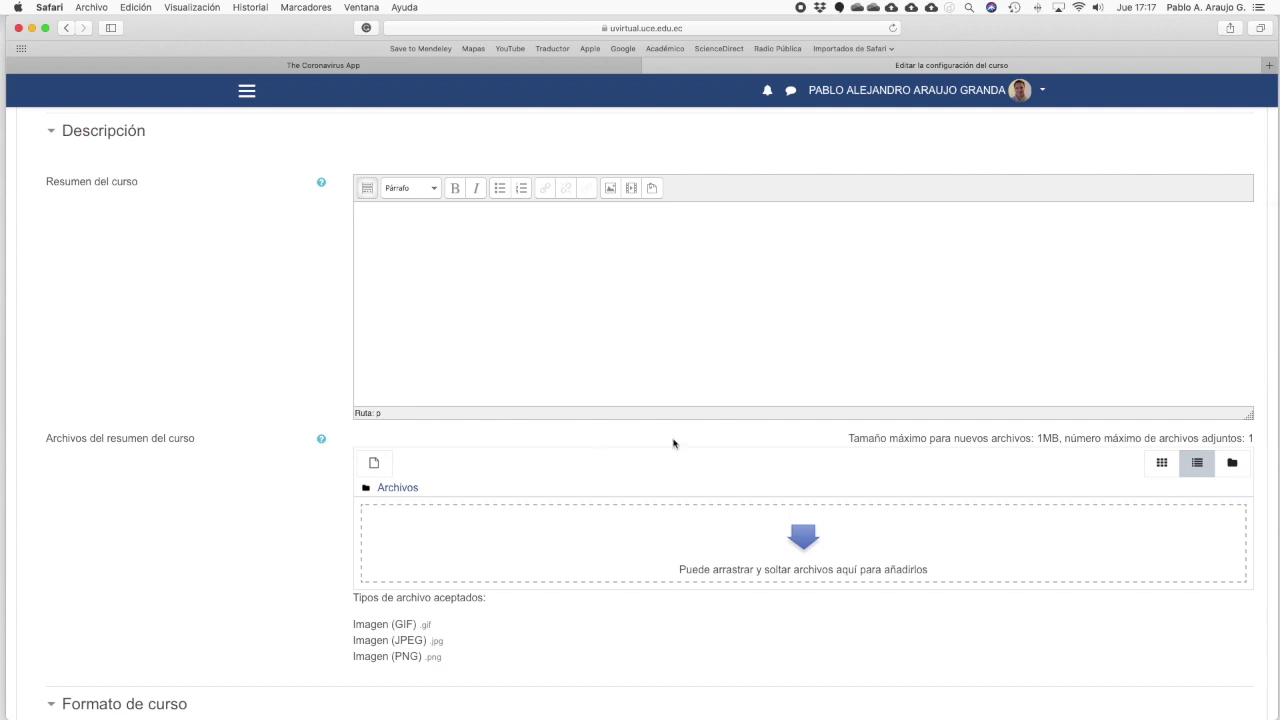
pyautogui.scroll(-10, 674, 443)
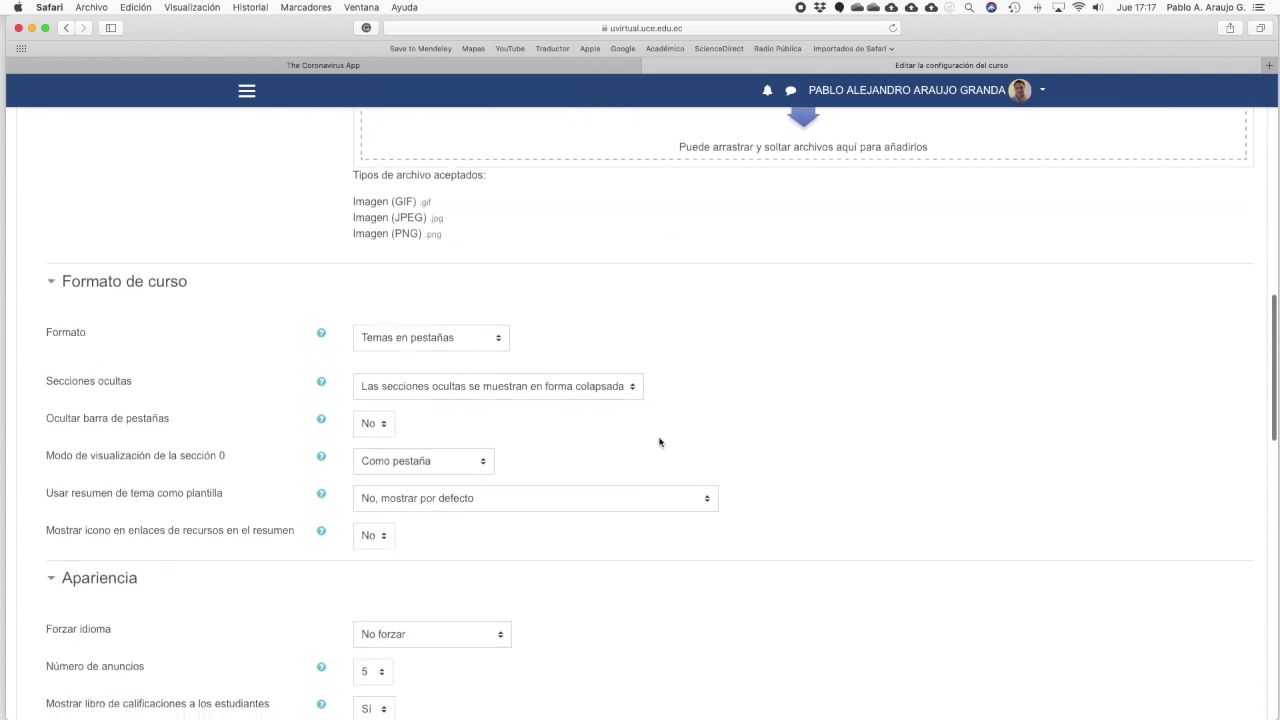
pyautogui.scroll(-2, 560, 420)
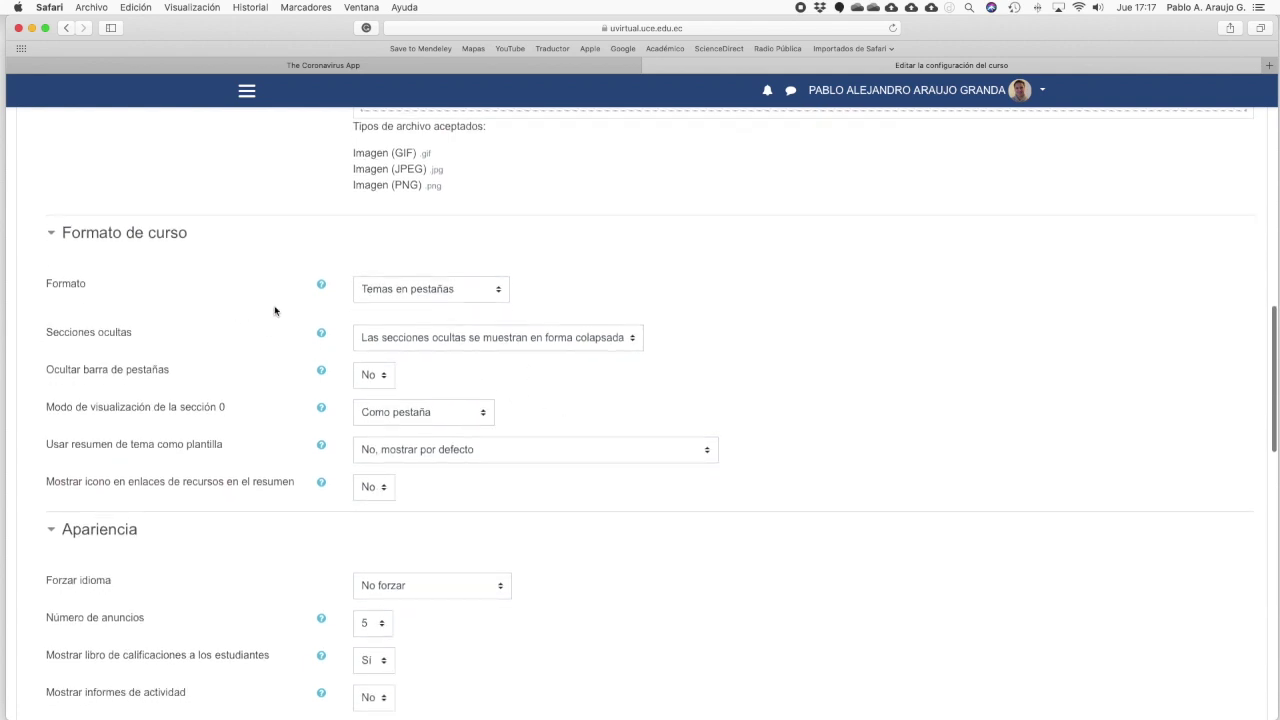
pyautogui.click(500, 292)
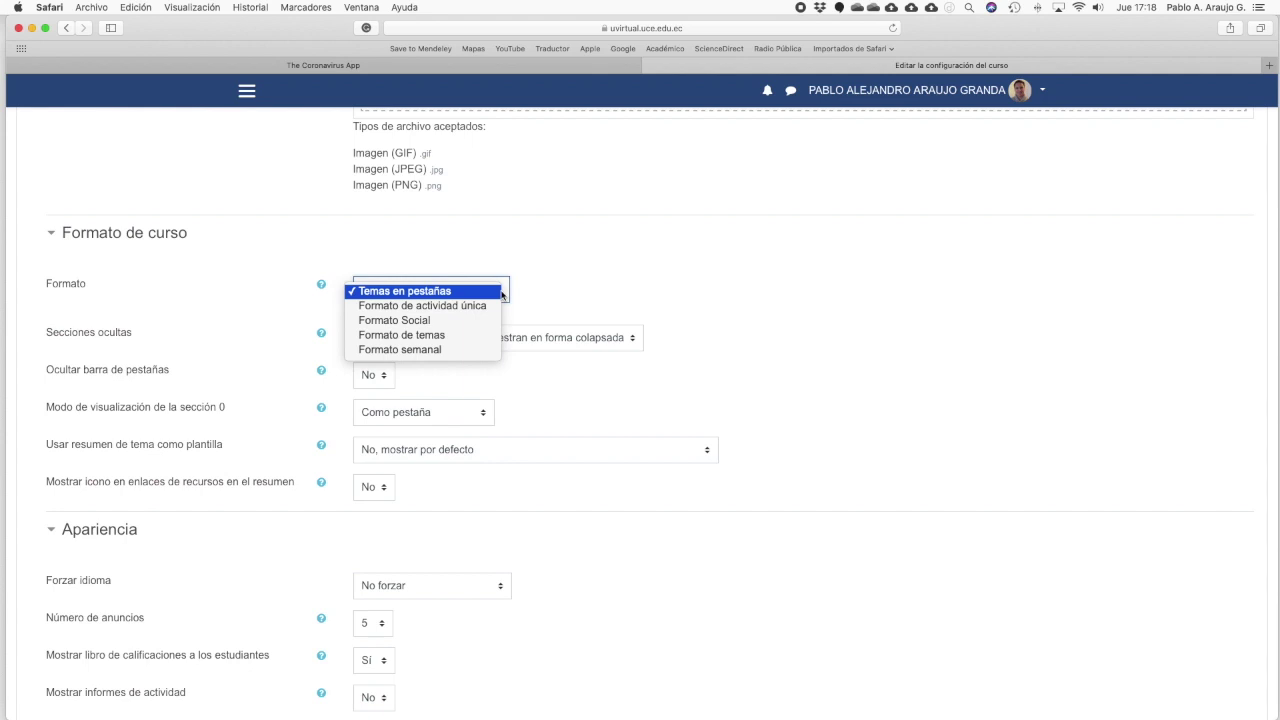
pyautogui.click(502, 291)
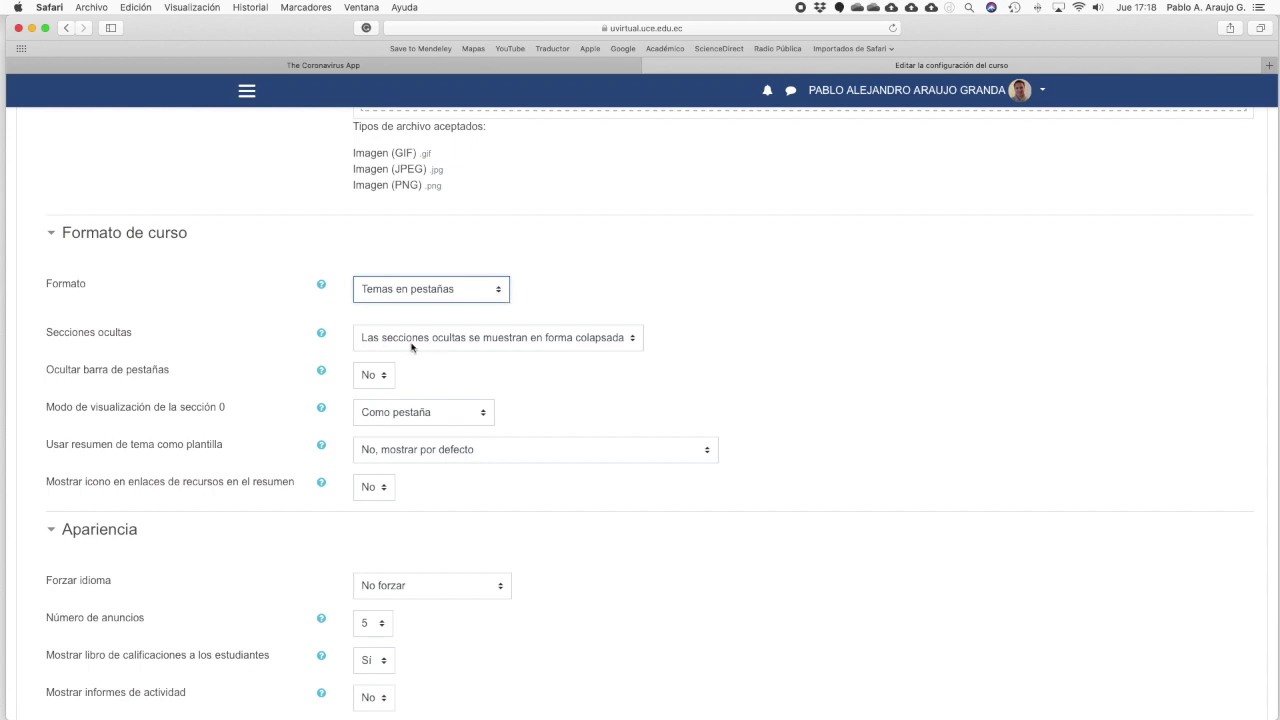
# Step: Make hidden sections totally invisible and set Mostrar icono en enlaces de recursos en el resumen to Sí
pyautogui.click(634, 341)
pyautogui.click(612, 358)
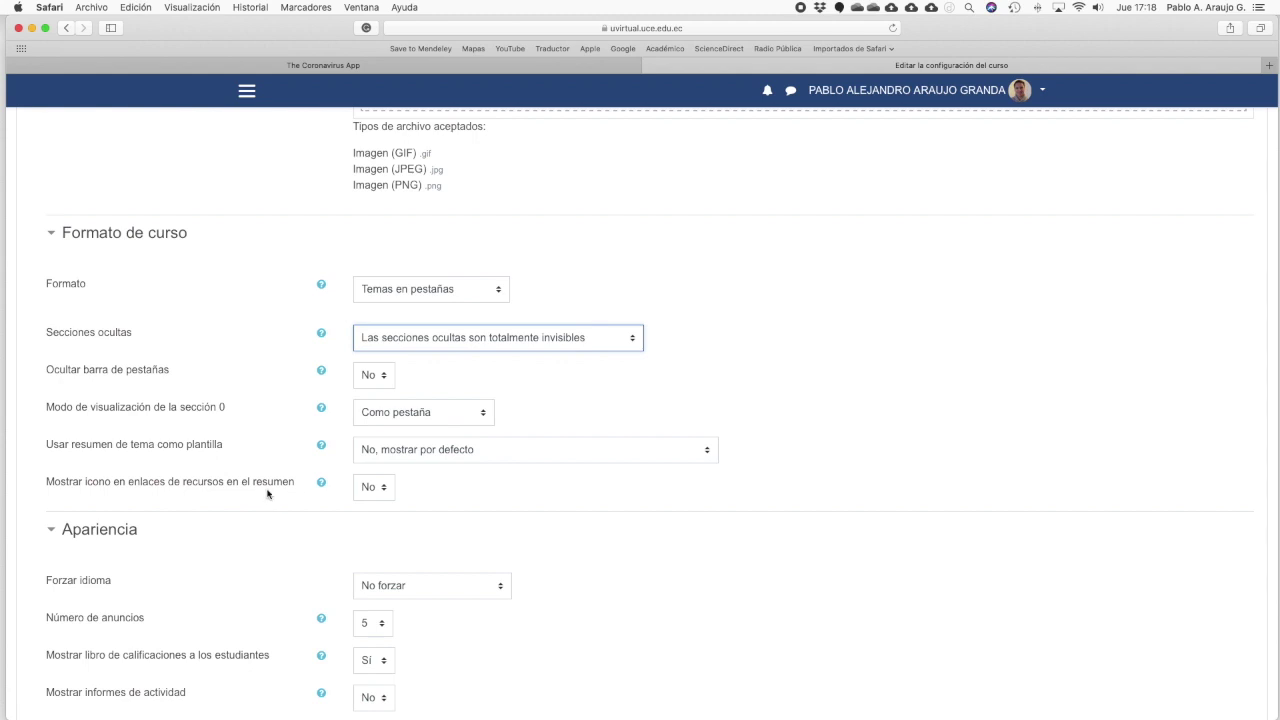
pyautogui.click(384, 490)
pyautogui.click(371, 503)
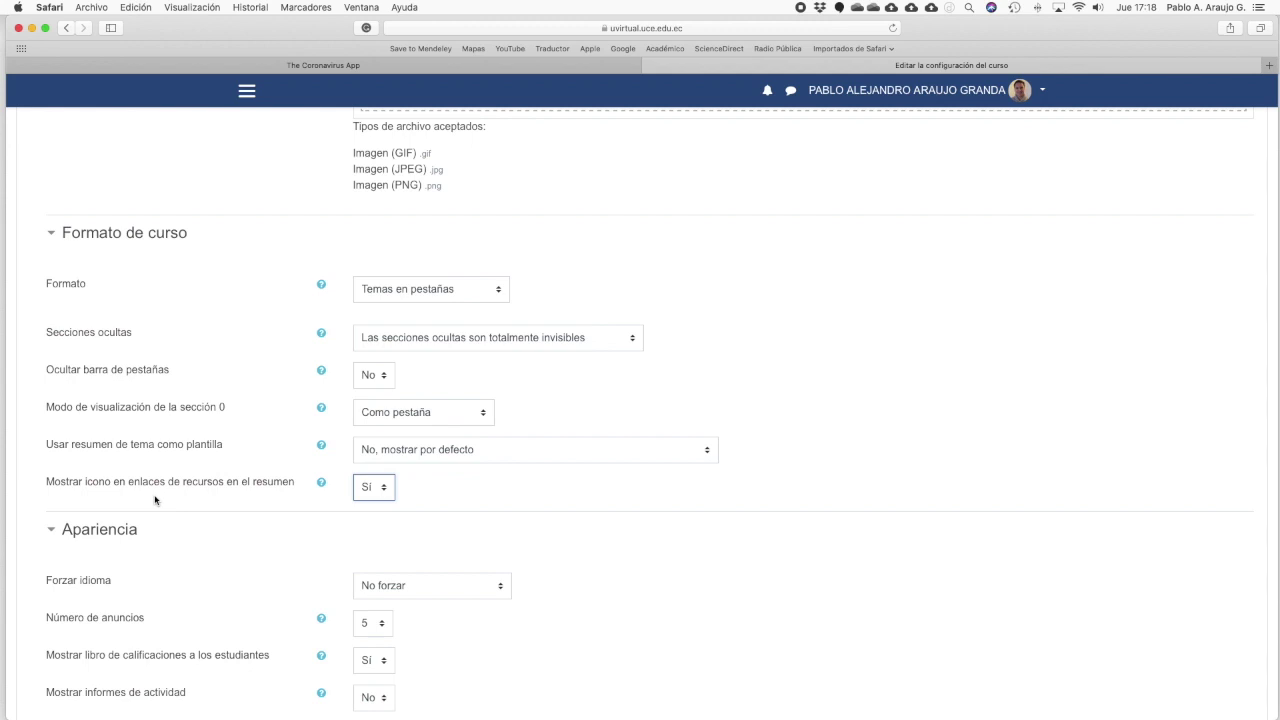
# Step: Read the help for the resource link icon option and choose No forzar for Forzar idioma
pyautogui.scroll(-3, 641, 490)
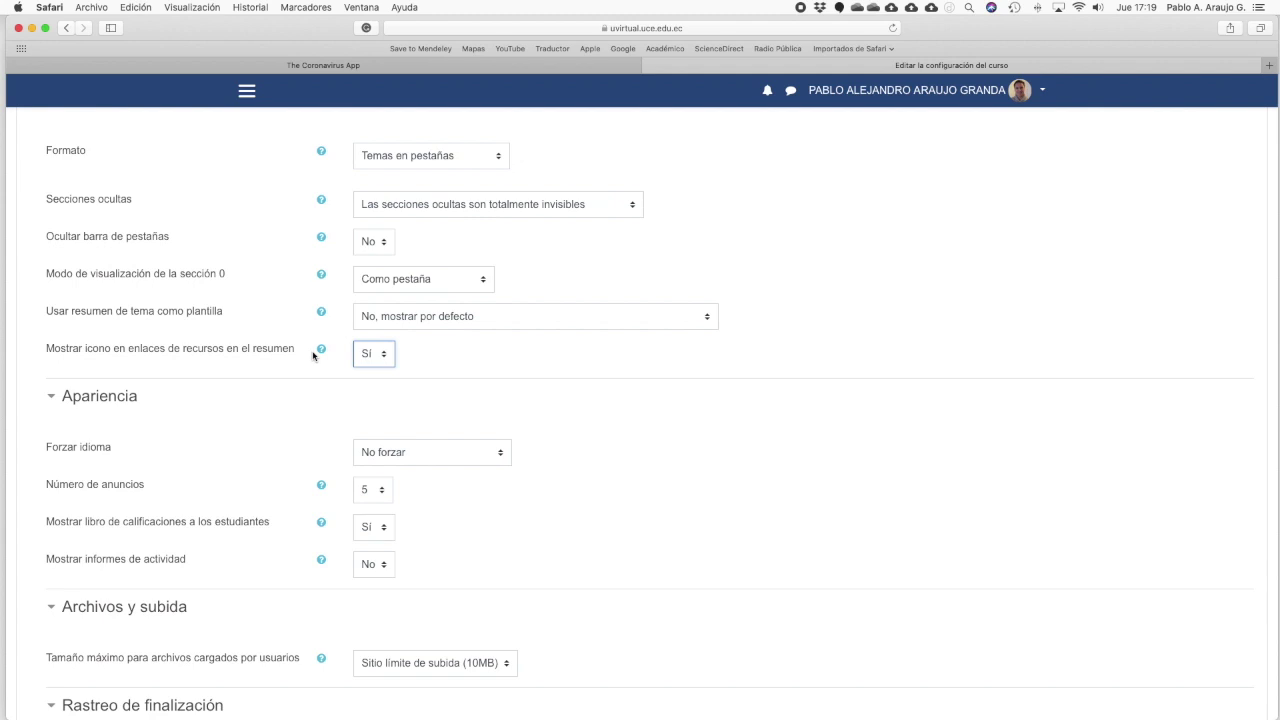
pyautogui.click(321, 351)
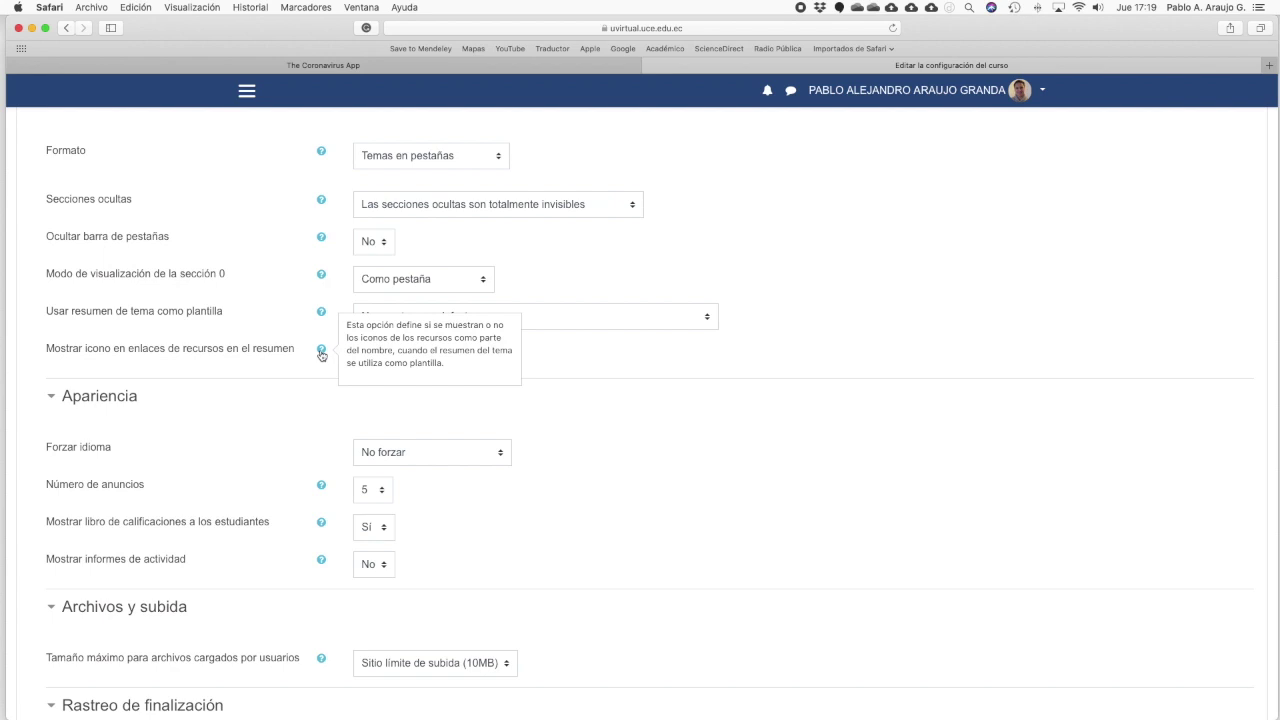
pyautogui.click(497, 457)
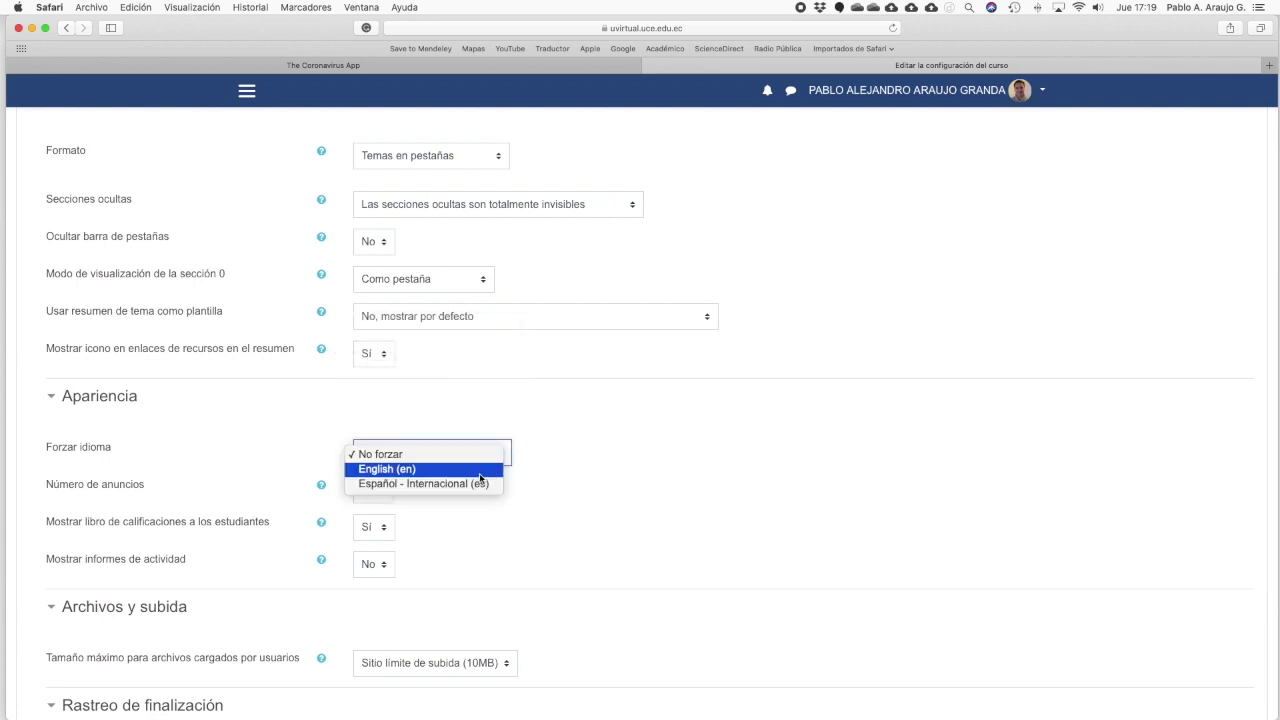
pyautogui.click(478, 456)
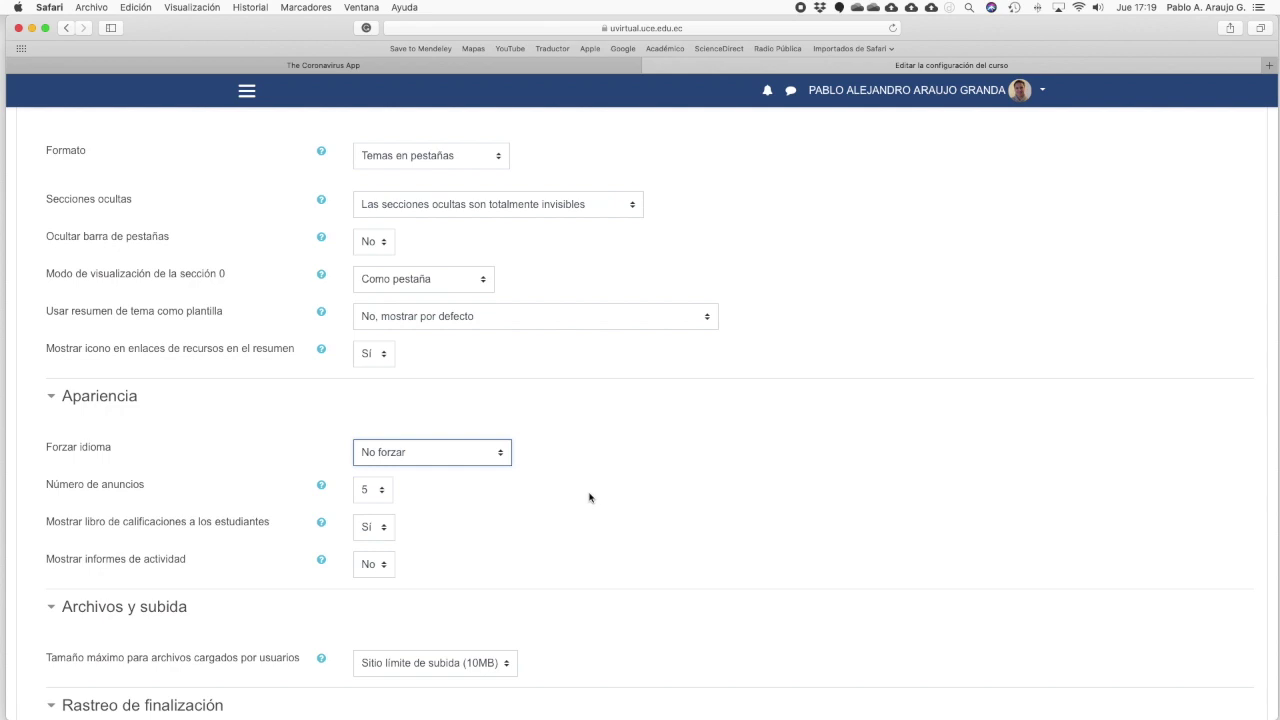
# Step: Check the options for the maximum user upload size and for completion tracking without changing them
pyautogui.scroll(-3, 586, 500)
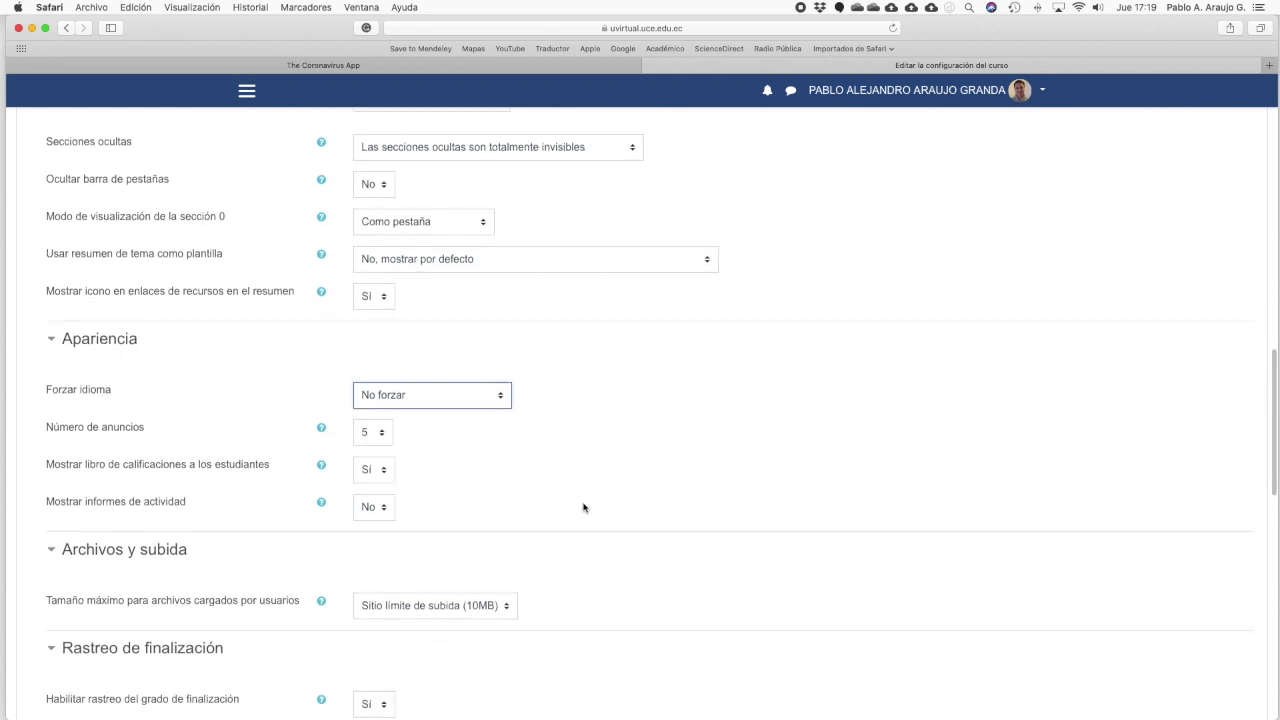
pyautogui.scroll(-4, 525, 555)
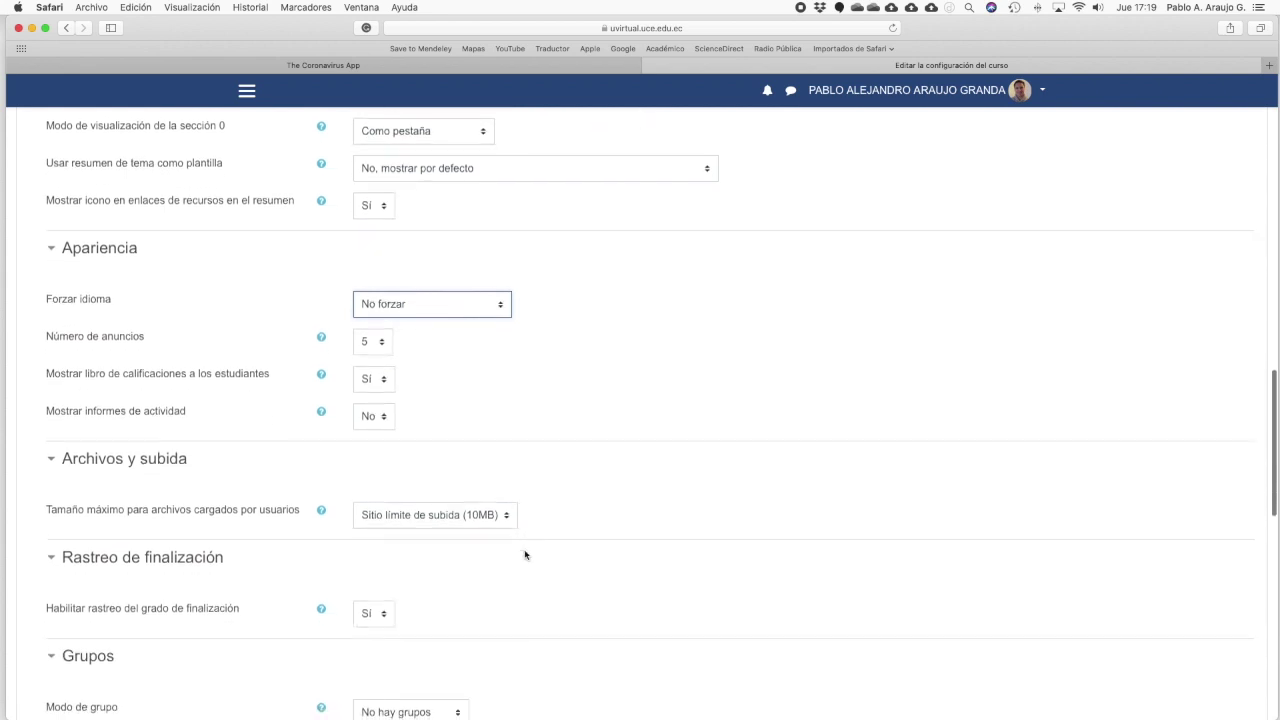
pyautogui.click(503, 519)
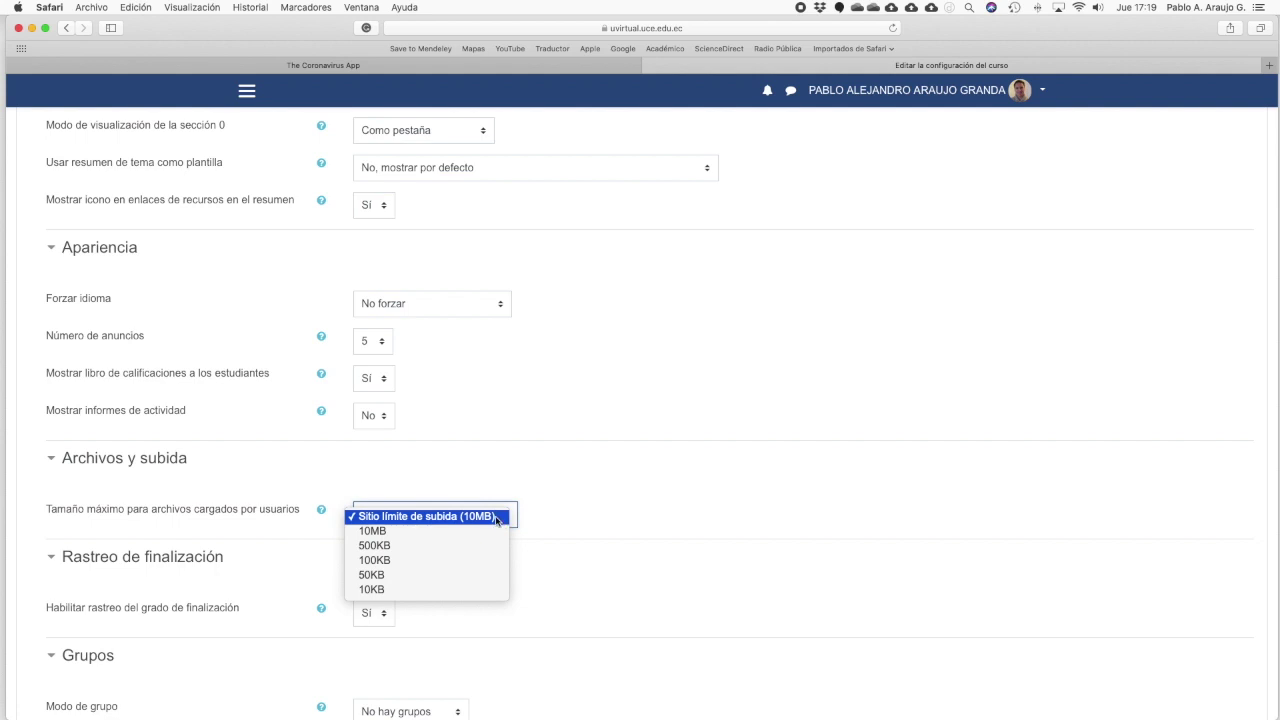
pyautogui.click(563, 589)
pyautogui.click(380, 612)
pyautogui.click(504, 584)
# Step: Set the course's group mode (Modo de grupo) to Grupos visibles
pyautogui.scroll(-3, 536, 578)
pyautogui.scroll(-5, 536, 578)
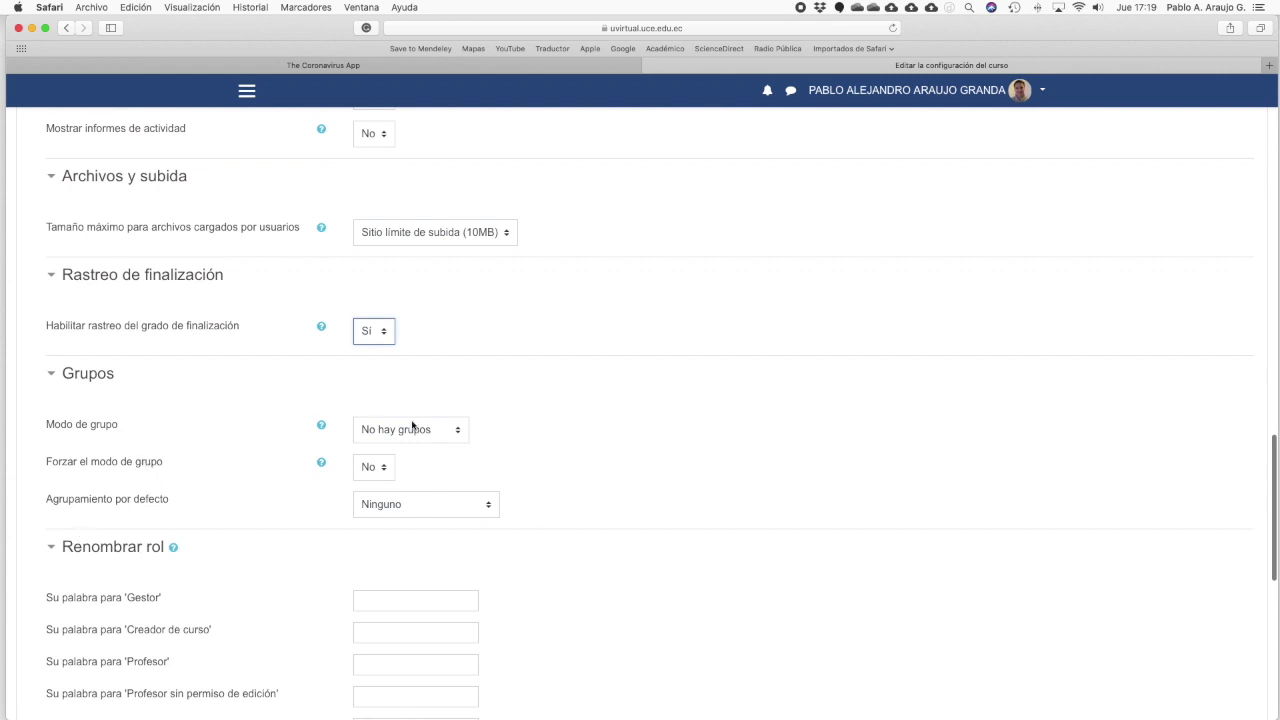
pyautogui.click(459, 433)
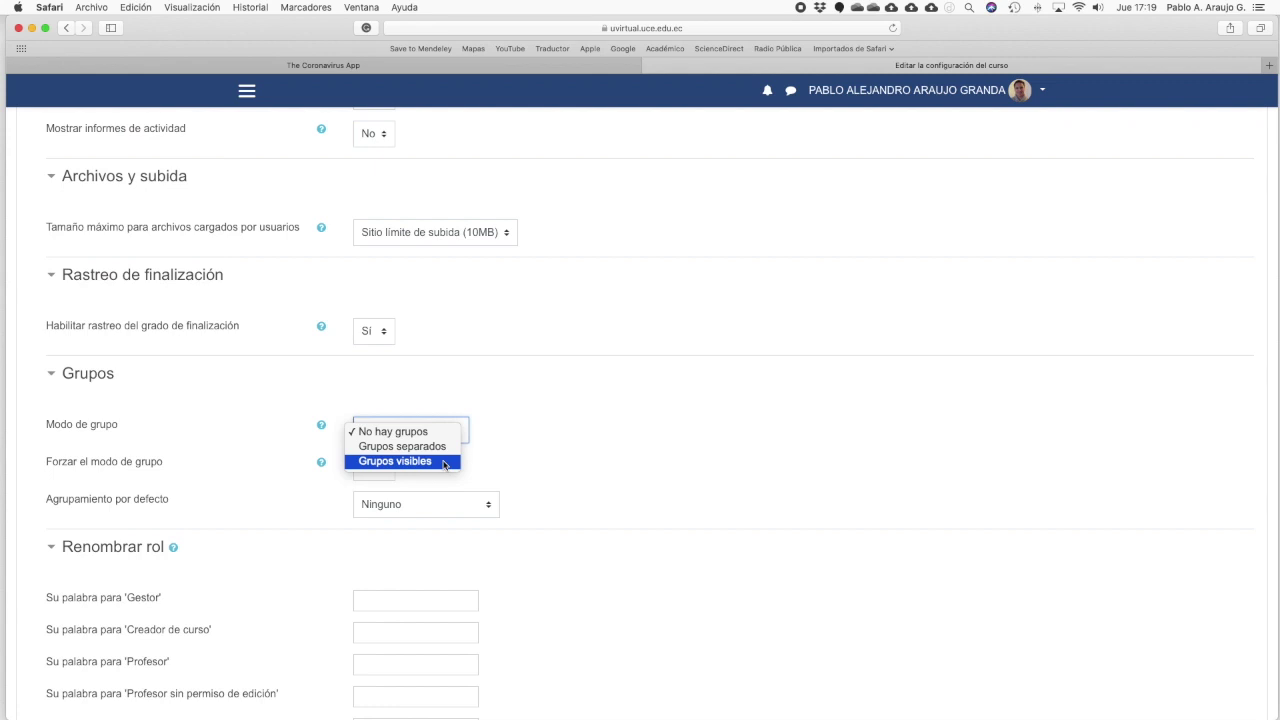
pyautogui.click(445, 462)
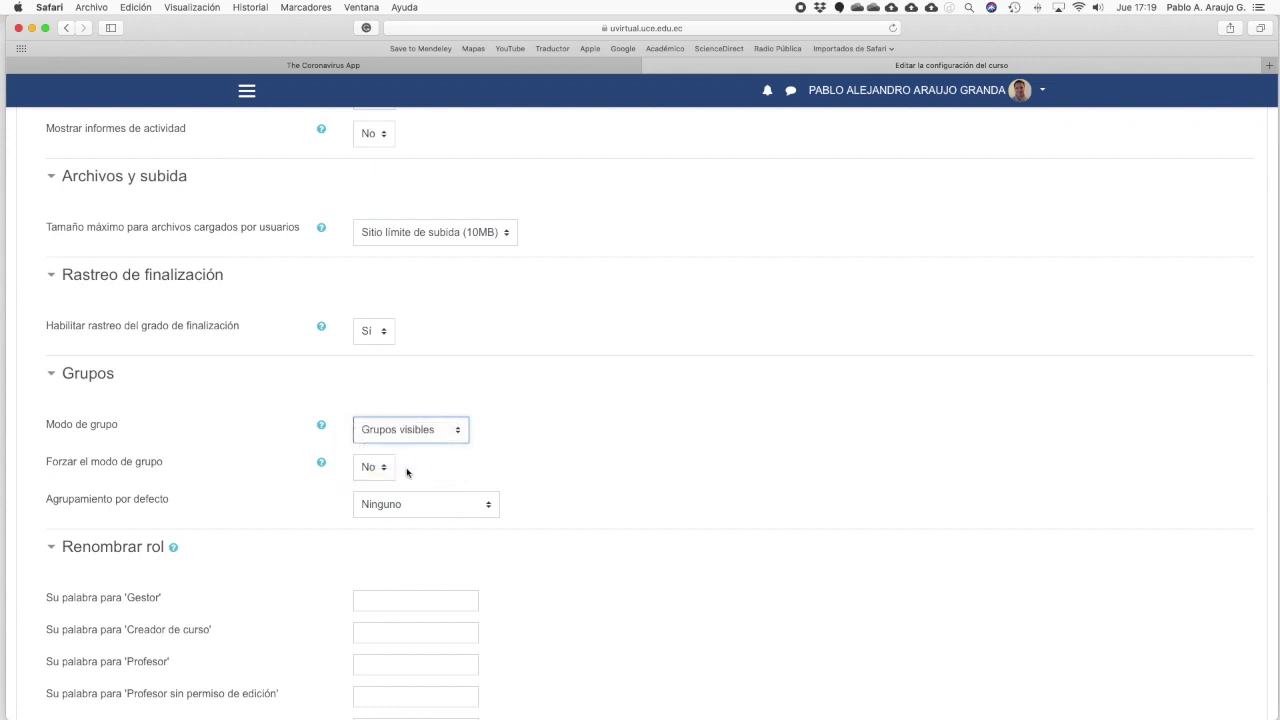
# Step: Check the available options for Agrupamiento por defecto in the Grupos section and keep Ninguno selected
pyautogui.click(488, 506)
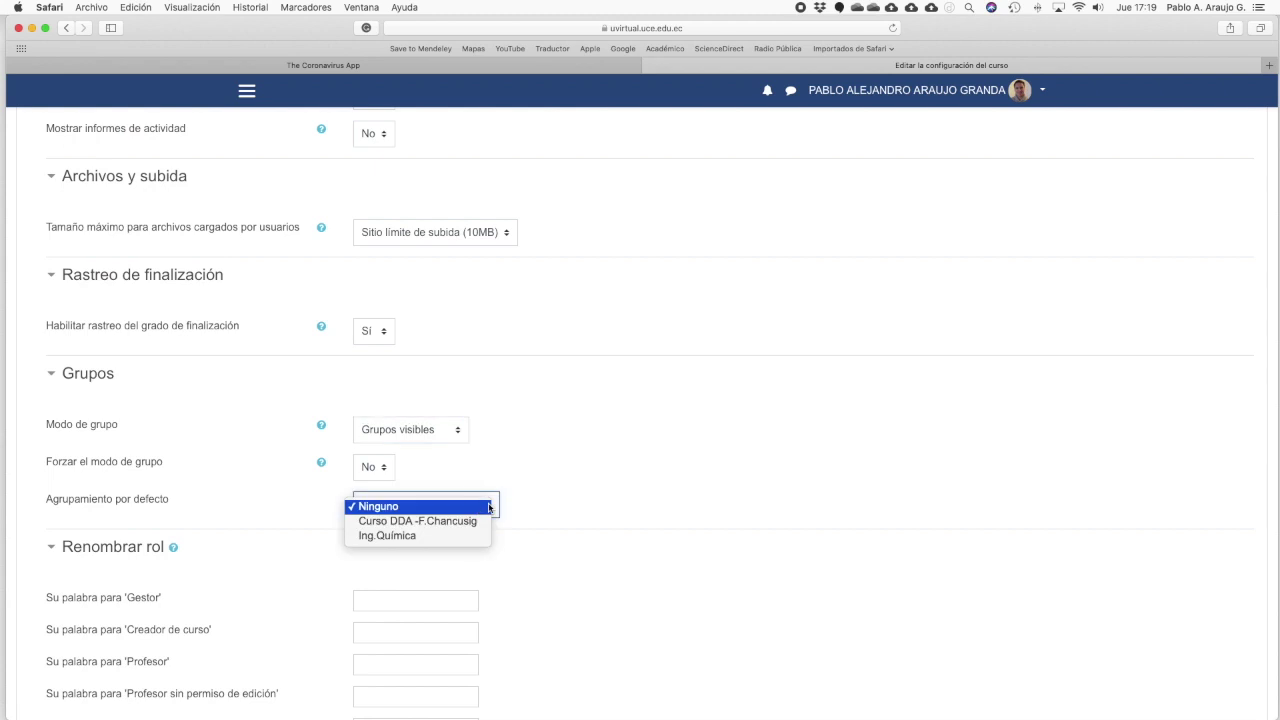
pyautogui.click(440, 488)
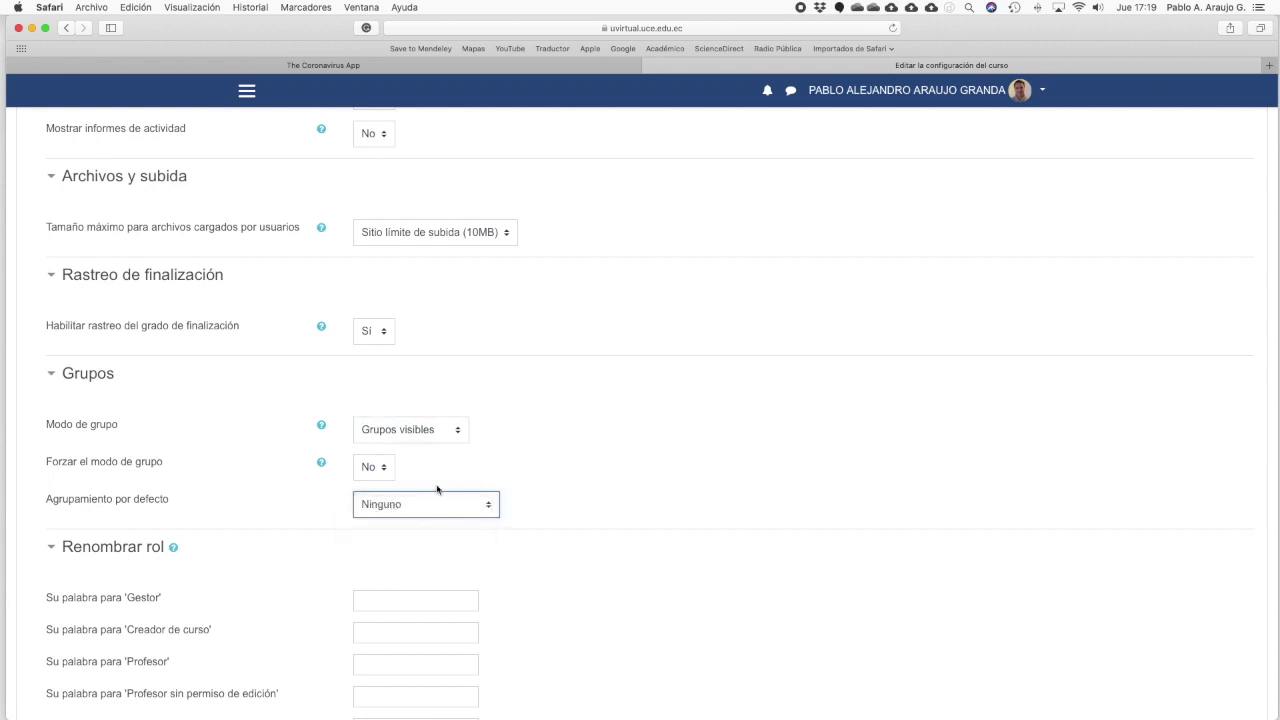
pyautogui.click(491, 506)
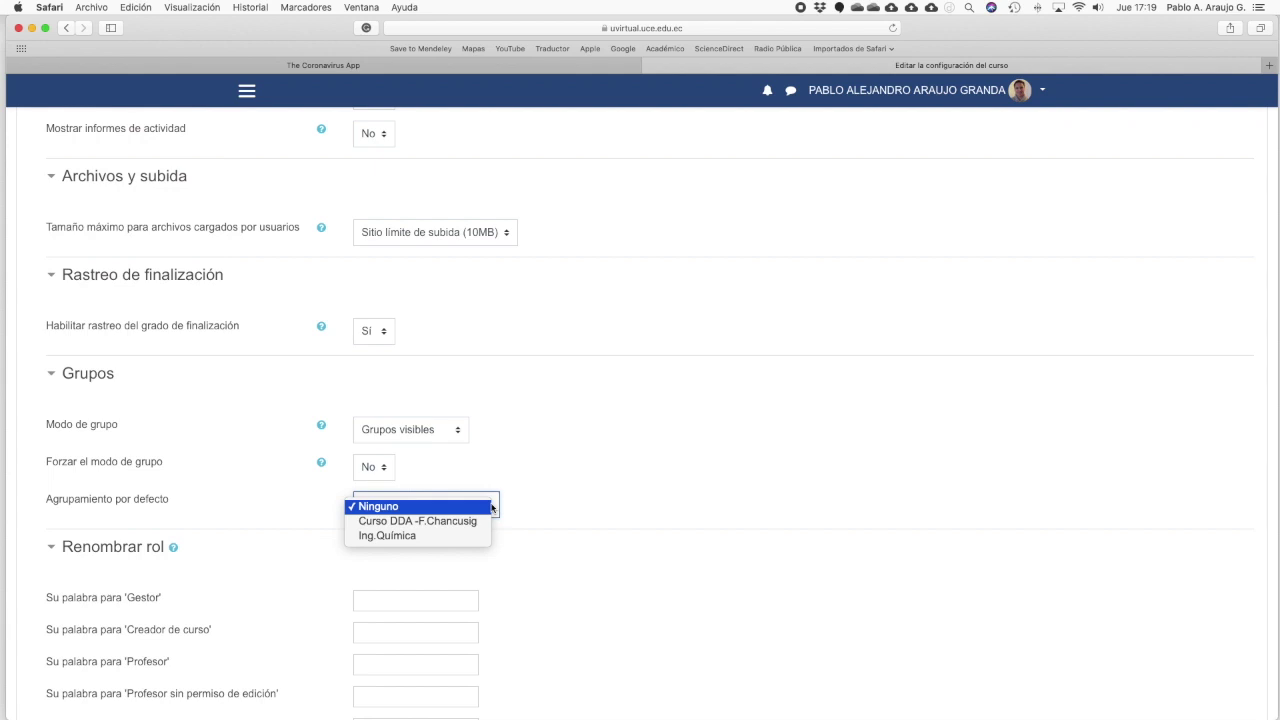
pyautogui.click(480, 506)
# Step: Review the Renombrar rol fields and check the Marcas field for tag suggestions without adding any tag
pyautogui.scroll(-10, 575, 505)
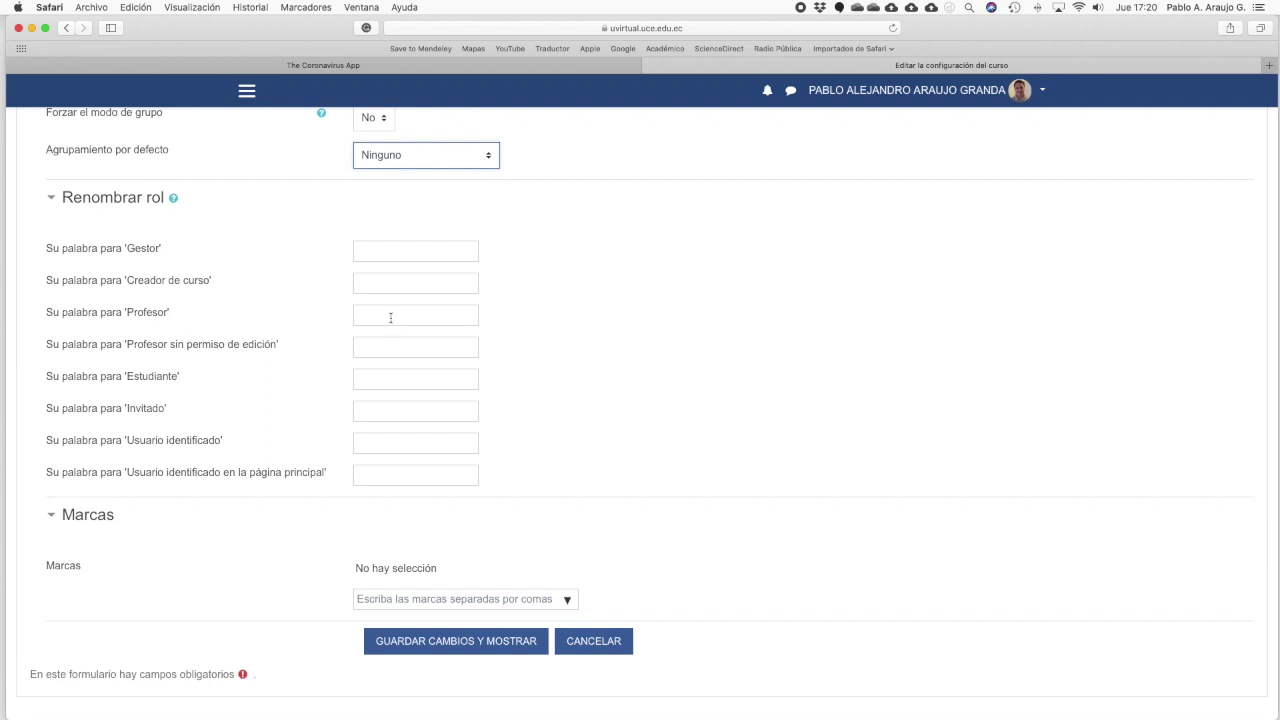
pyautogui.scroll(-3, 626, 509)
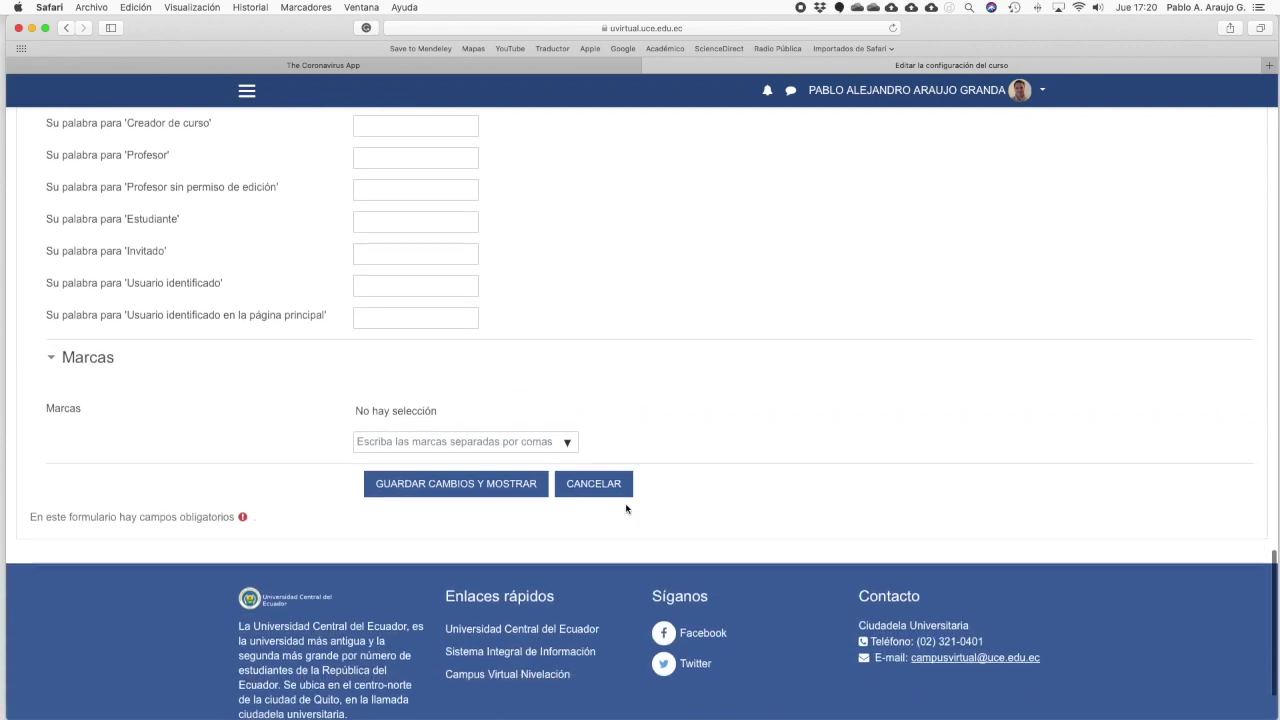
pyautogui.click(568, 445)
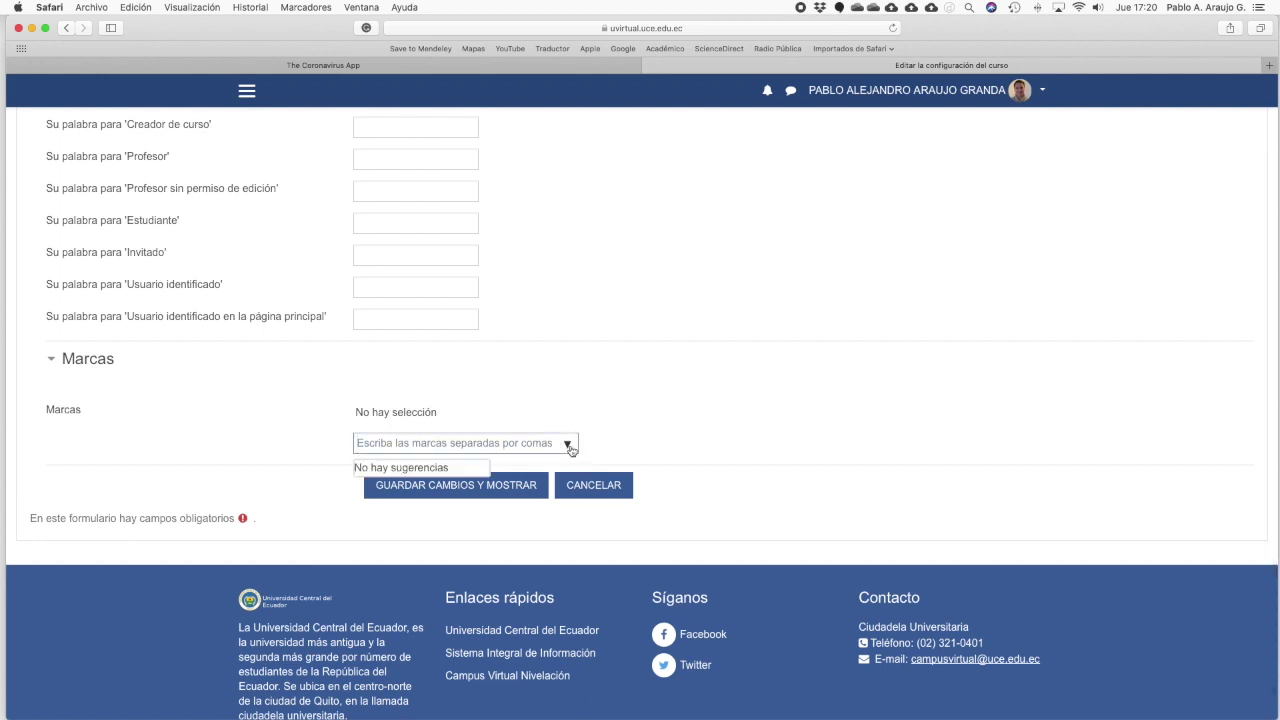
pyautogui.click(452, 390)
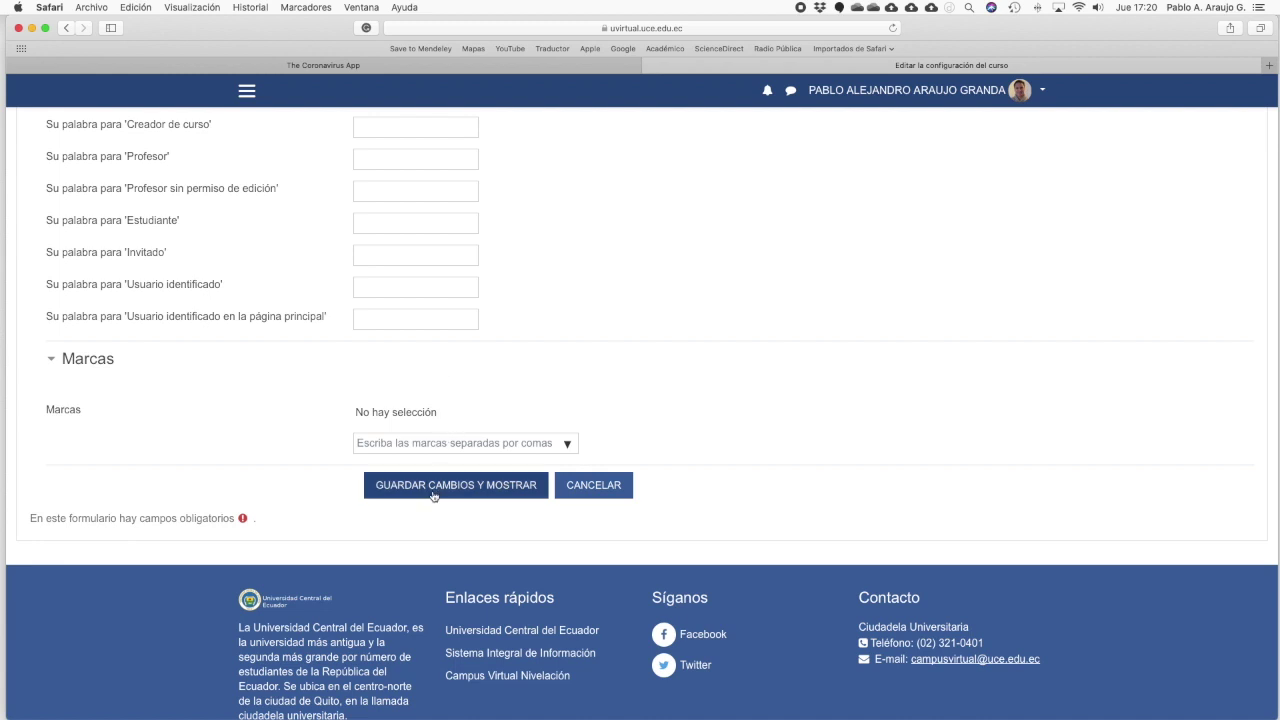
# Step: Review all the course settings from the General section down to Marcas before saving
pyautogui.scroll(20, 433, 496)
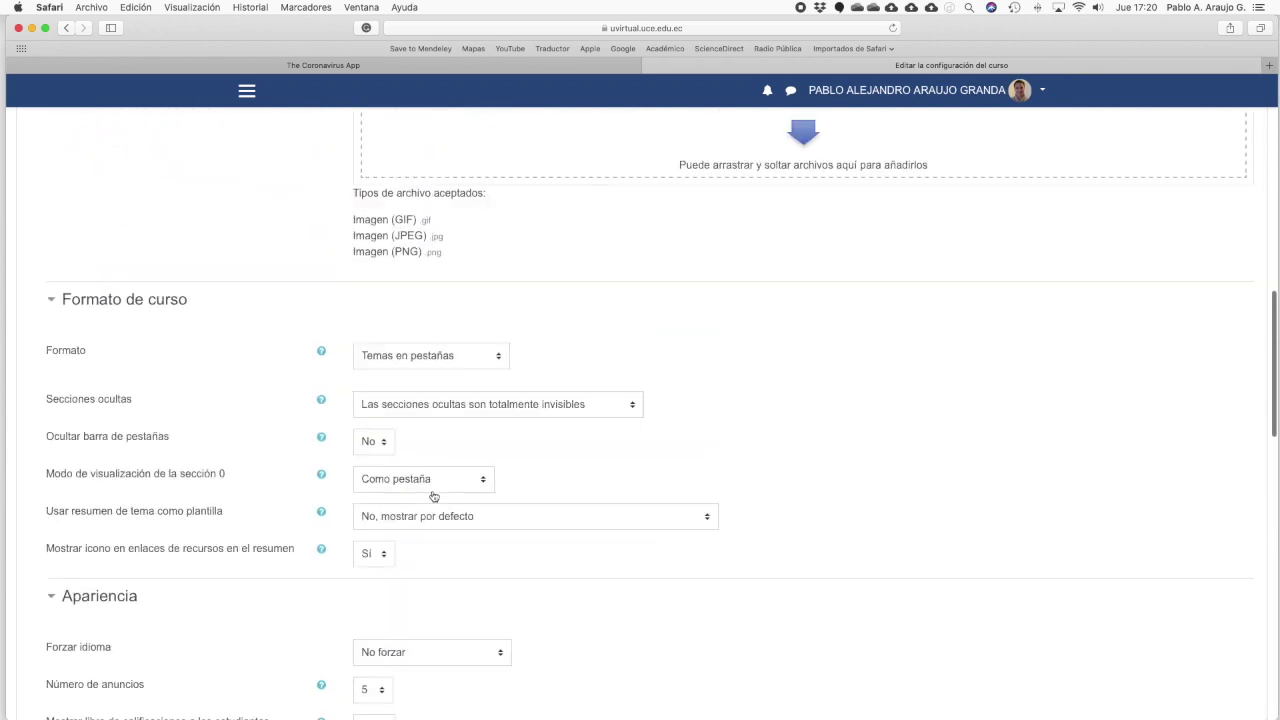
pyautogui.scroll(-3, 433, 496)
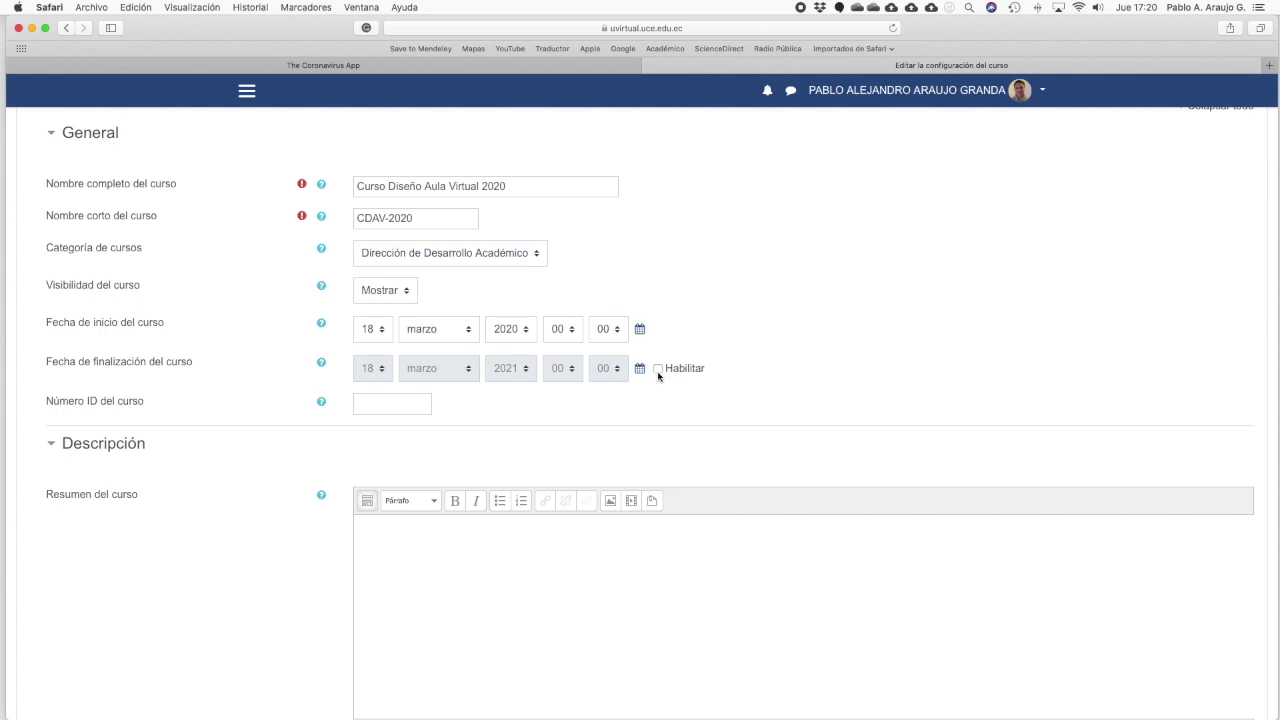
pyautogui.scroll(-10, 658, 376)
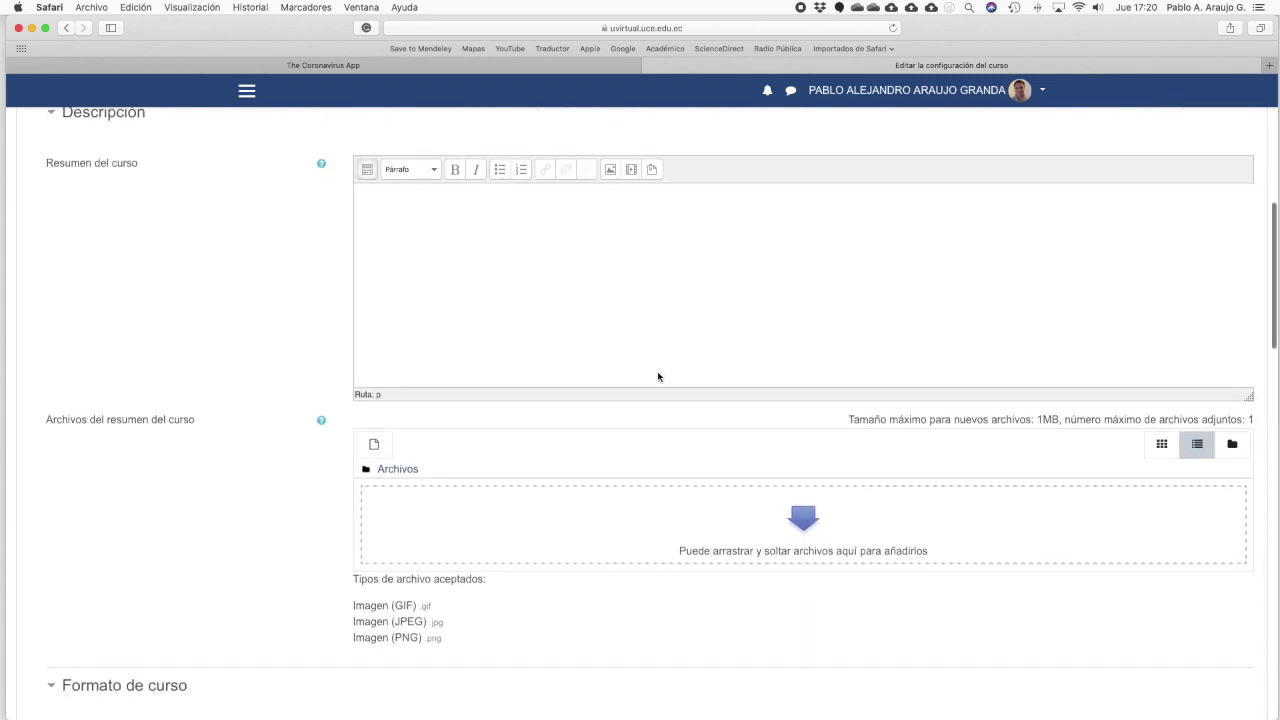
pyautogui.scroll(-5, 658, 376)
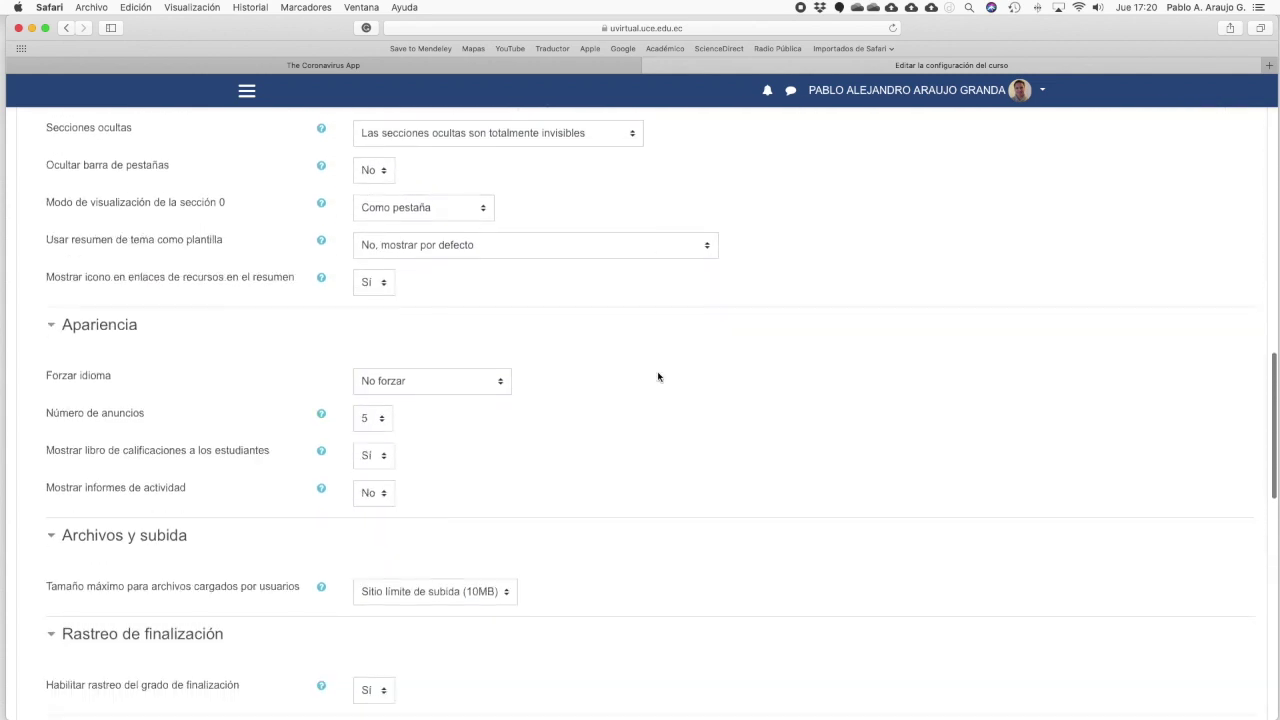
pyautogui.scroll(1, 527, 425)
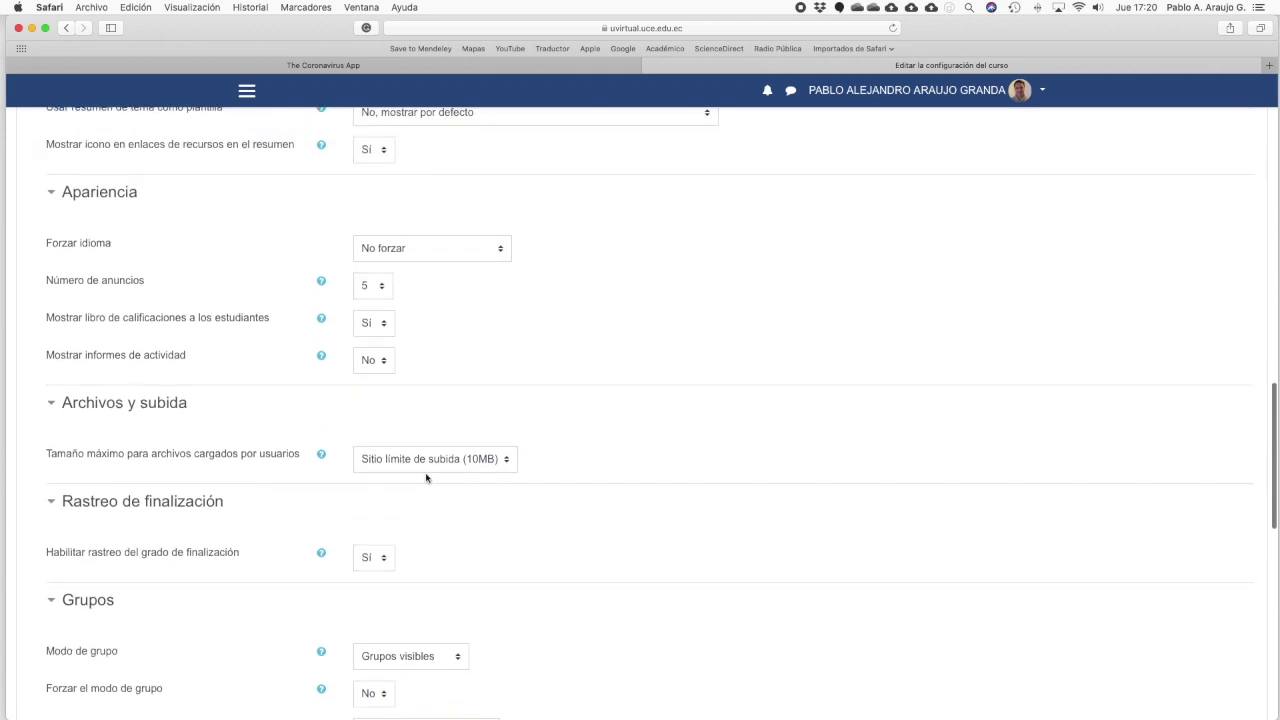
pyautogui.scroll(-2, 426, 474)
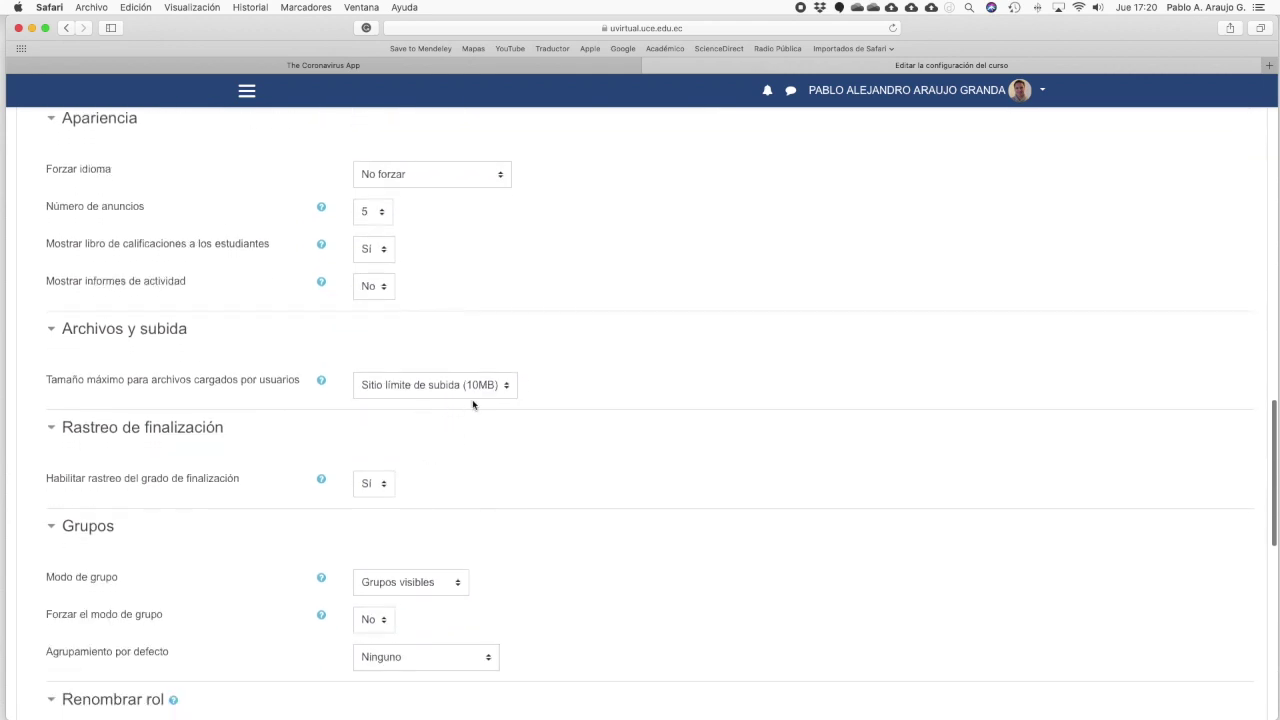
pyautogui.scroll(-3, 504, 436)
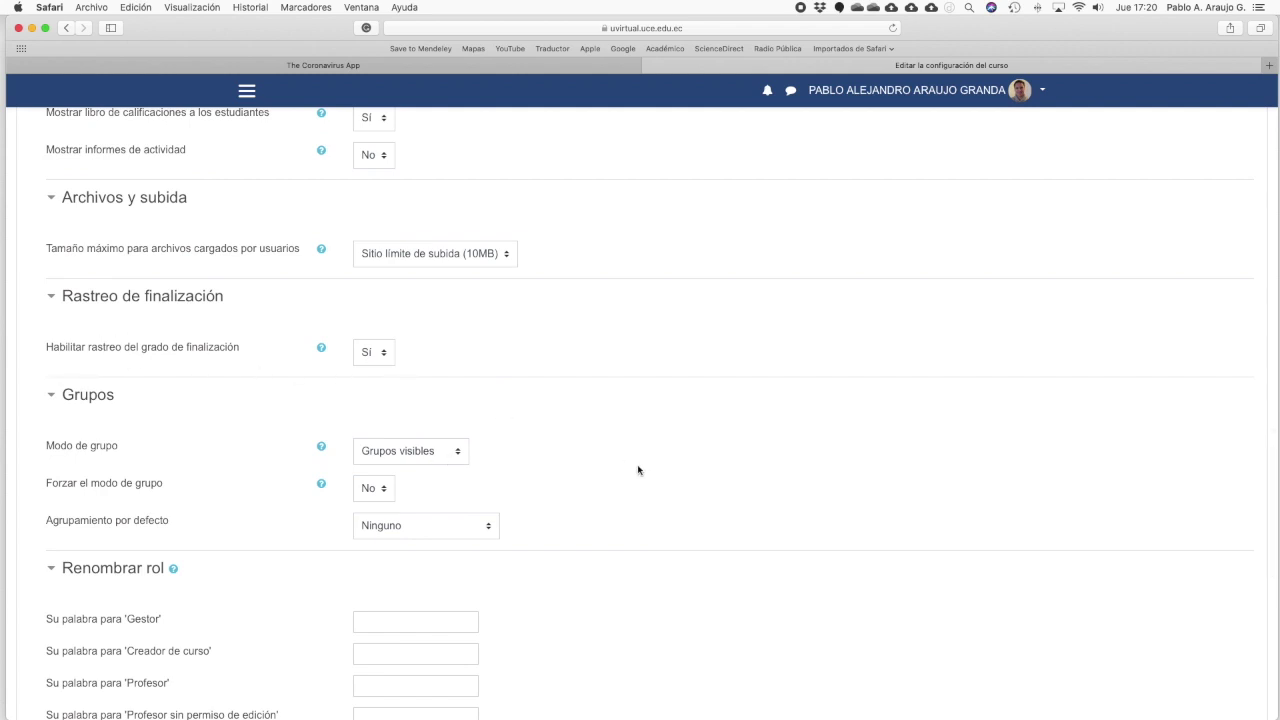
pyautogui.scroll(-8, 639, 470)
pyautogui.scroll(-3, 639, 470)
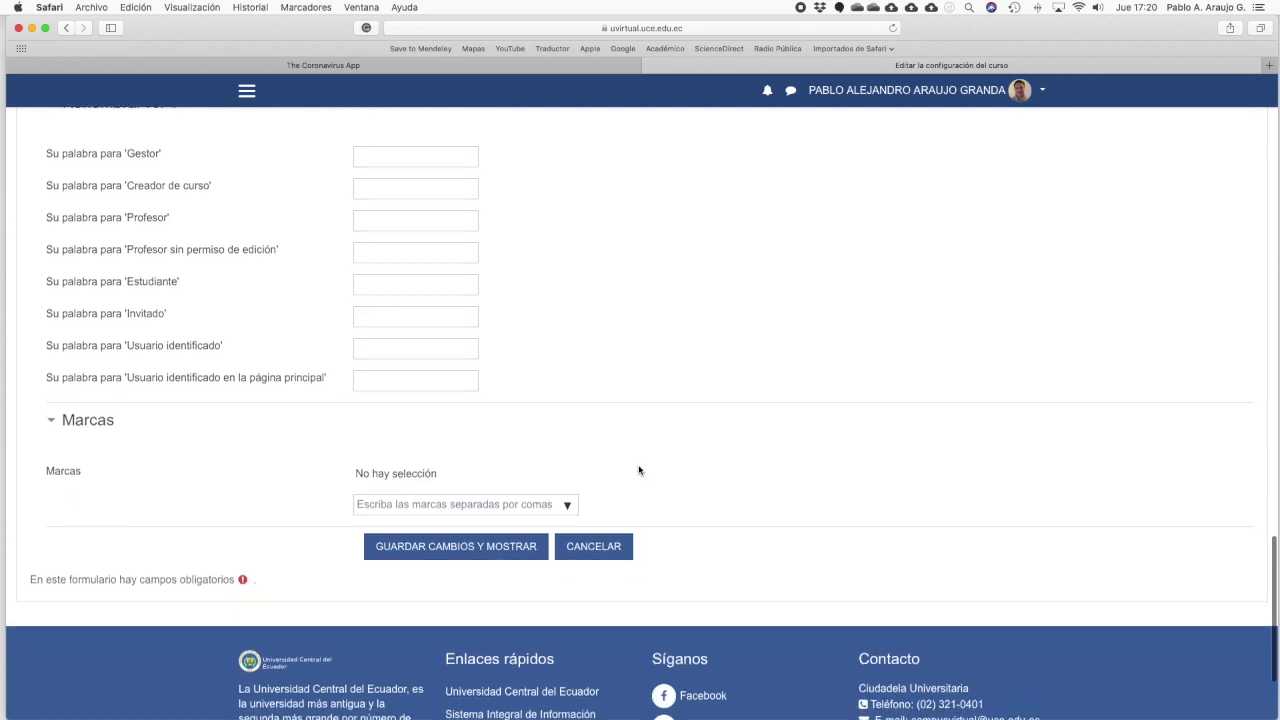
# Step: Save the course settings and show the course, and open its list of administration options
pyautogui.click(447, 546)
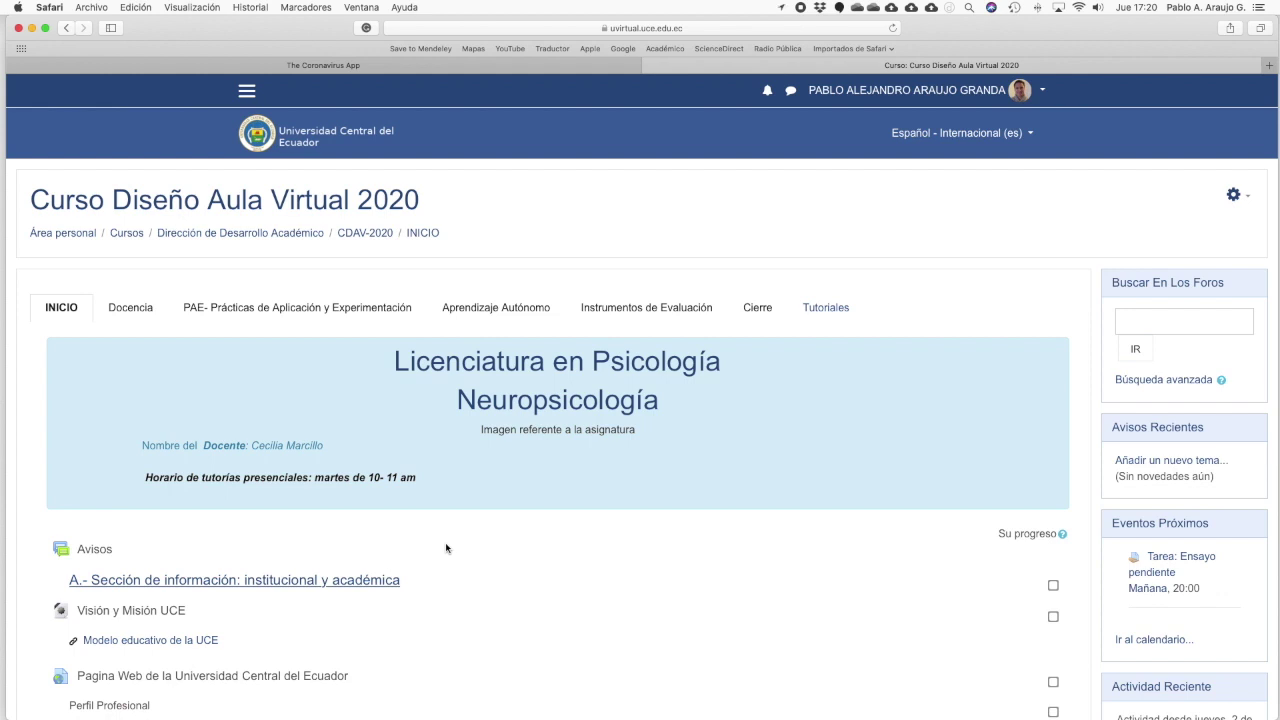
pyautogui.click(1236, 196)
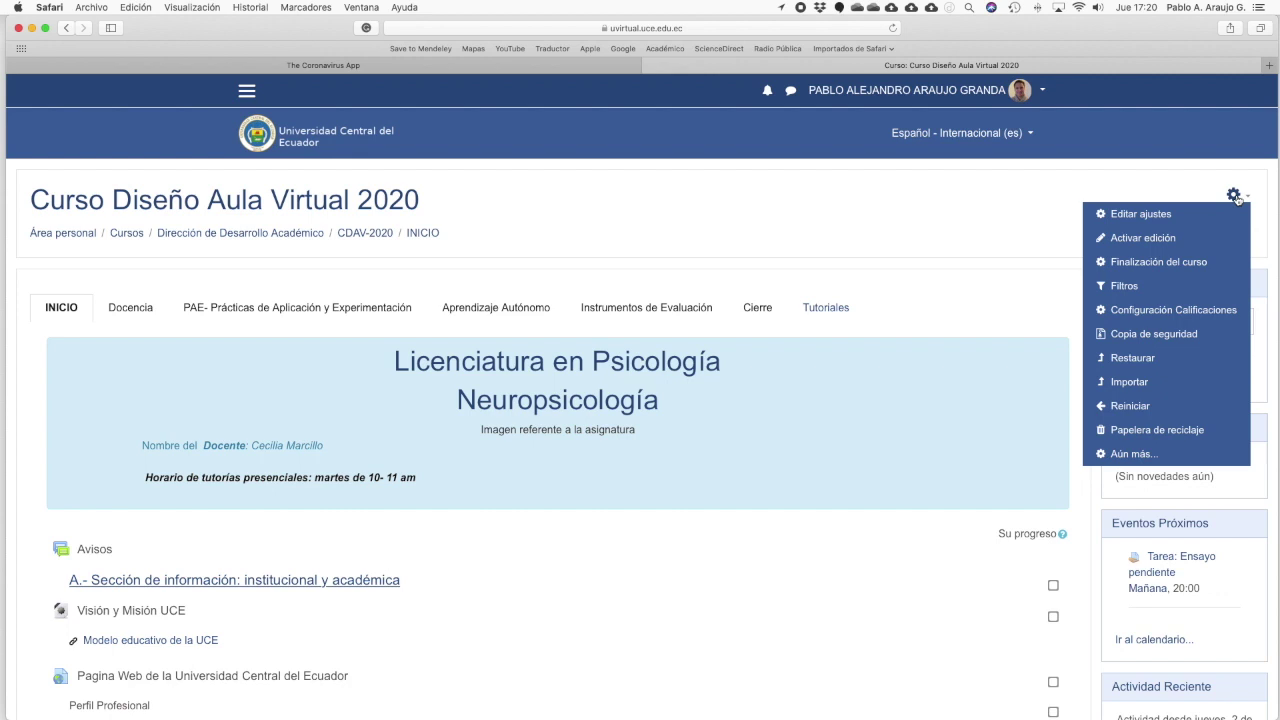